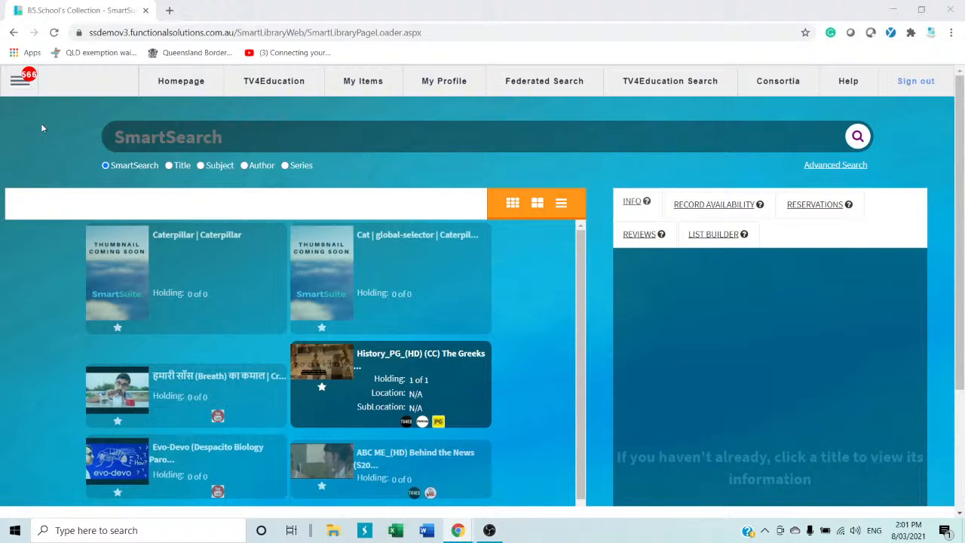
Open the Authority Editor from the library configuration and list the Classgrade authorities
left_click(17, 83)
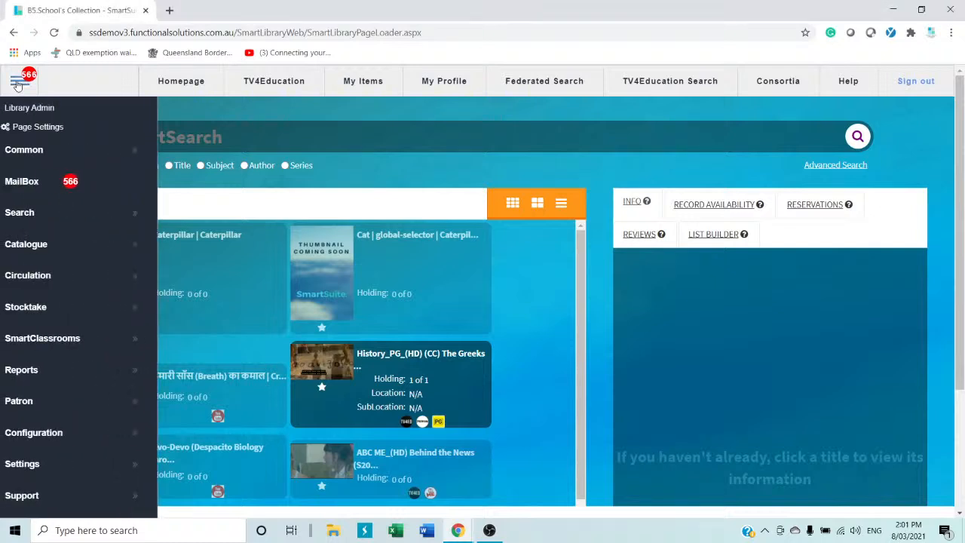
mouse_move(53, 437)
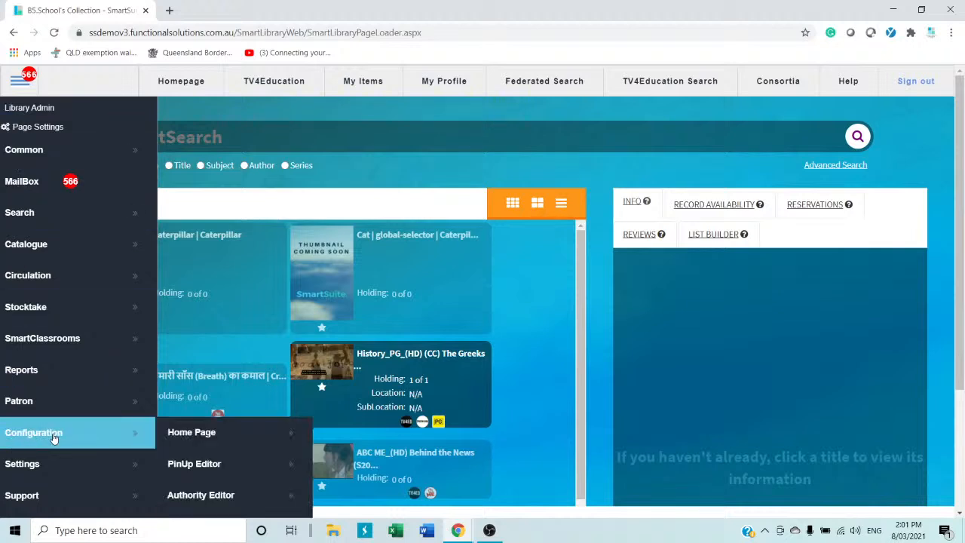
left_click(235, 496)
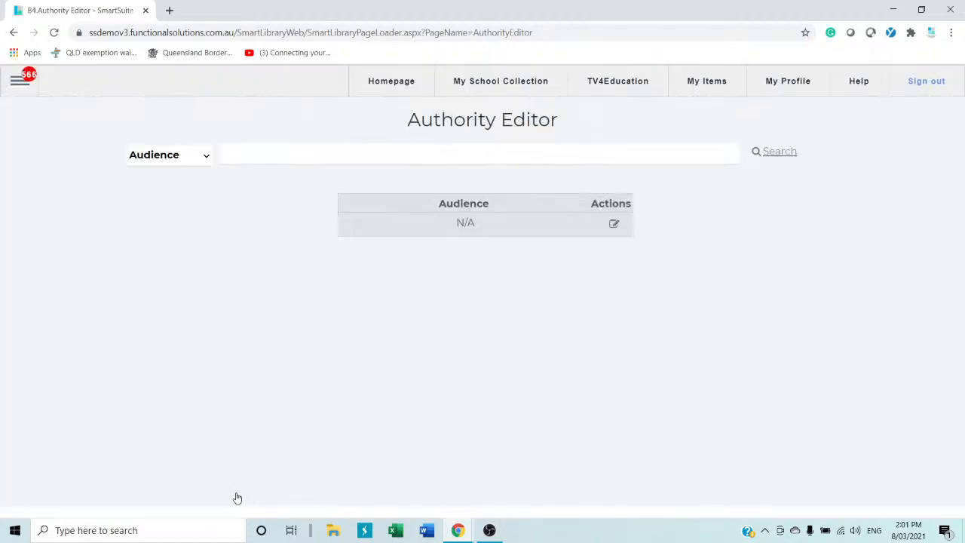
left_click(183, 156)
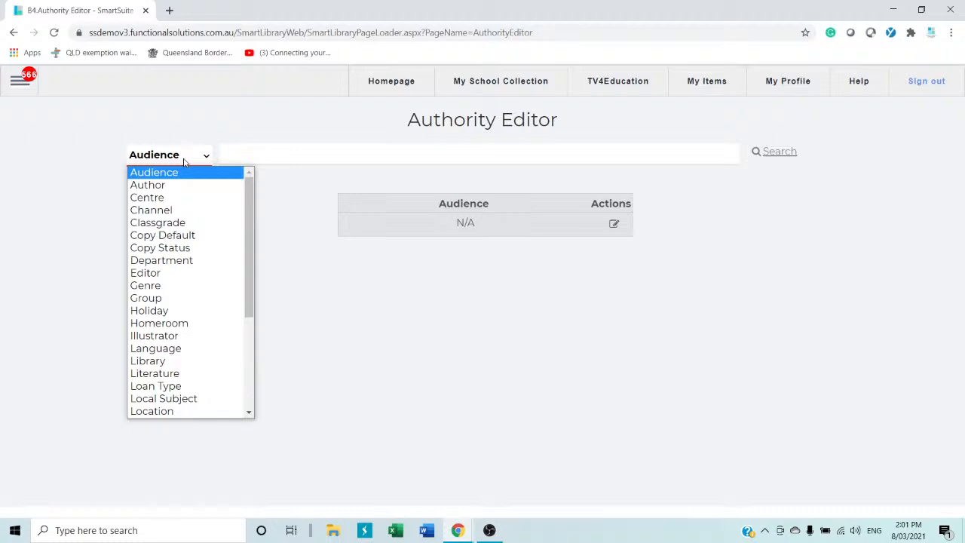
left_click(180, 223)
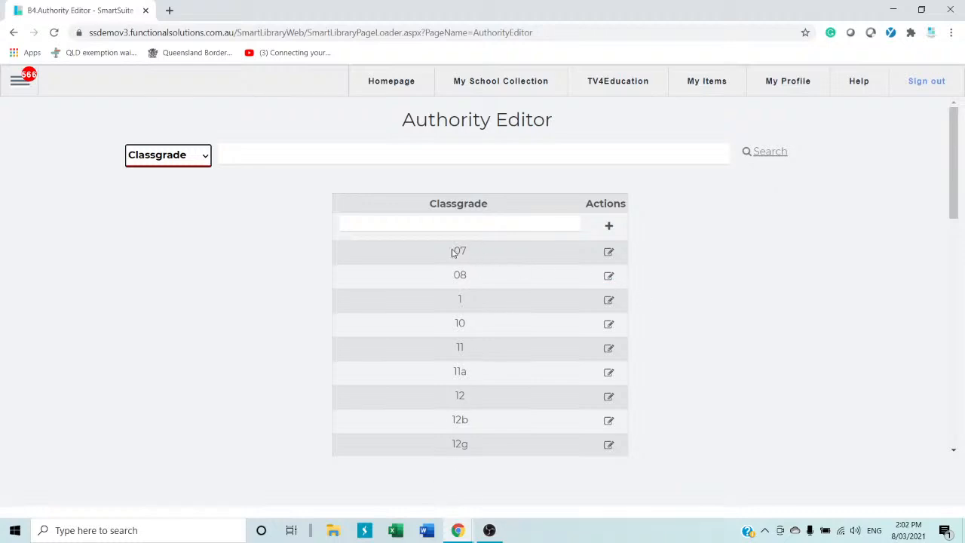
Open class grade 07, examine its security level, final borrow date and expiry date, and close the record
left_click(485, 223)
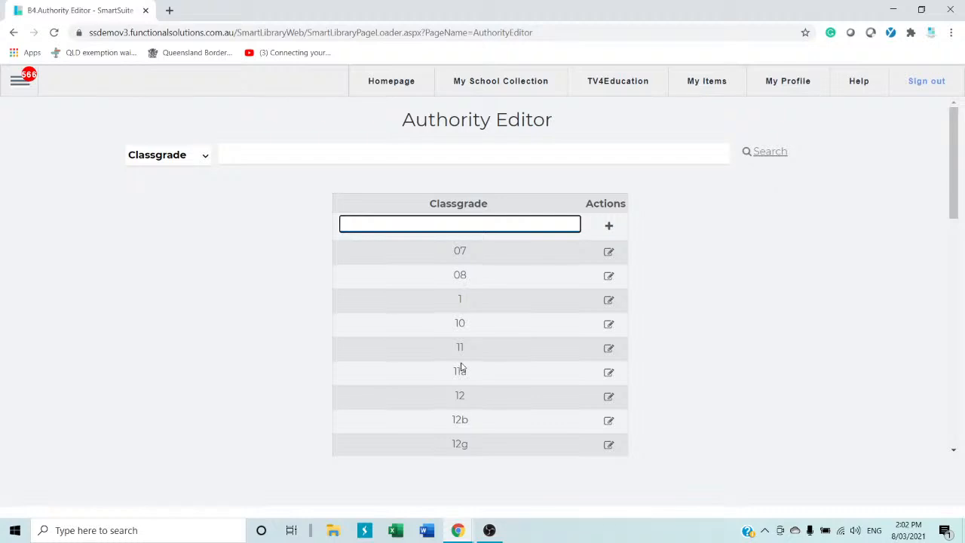
left_click(609, 253)
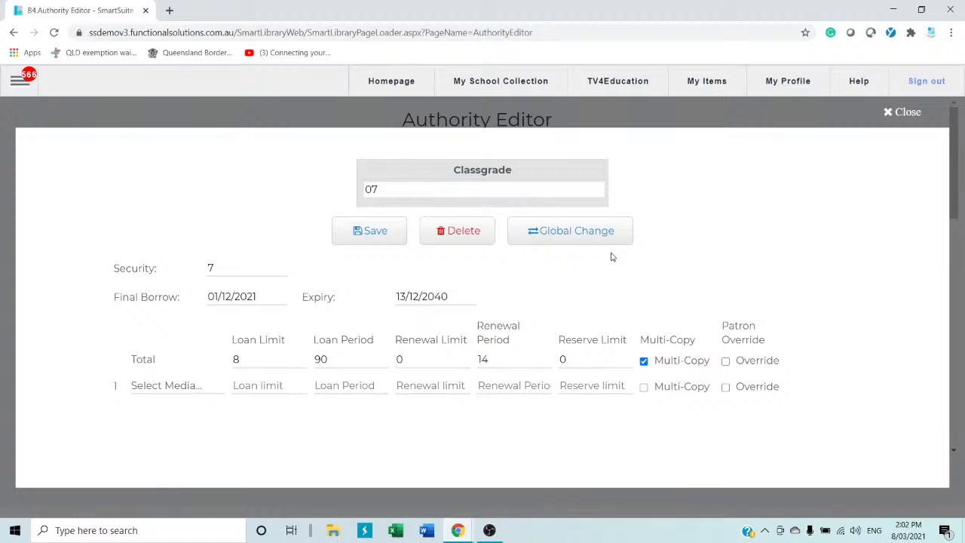
left_click_drag(285, 268, 123, 262)
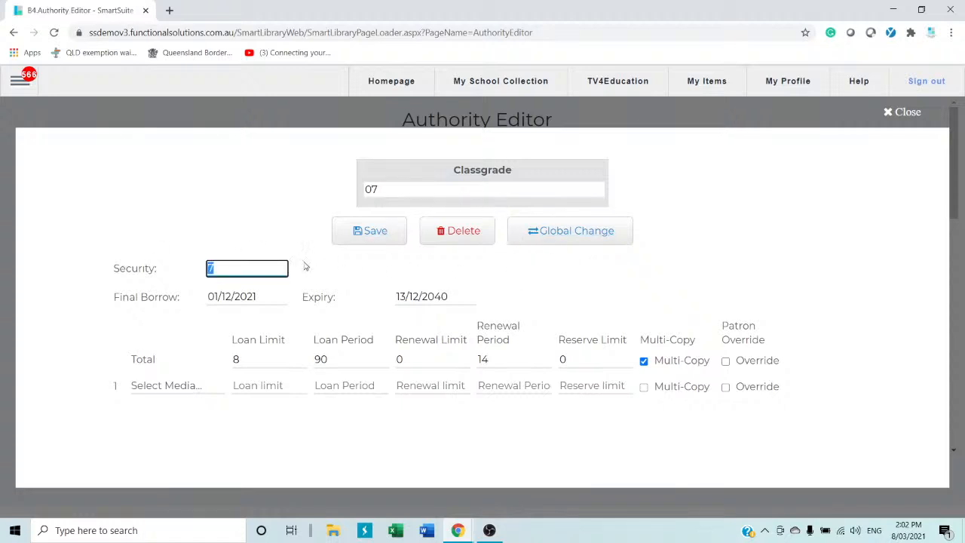
left_click(254, 269)
left_click(271, 298)
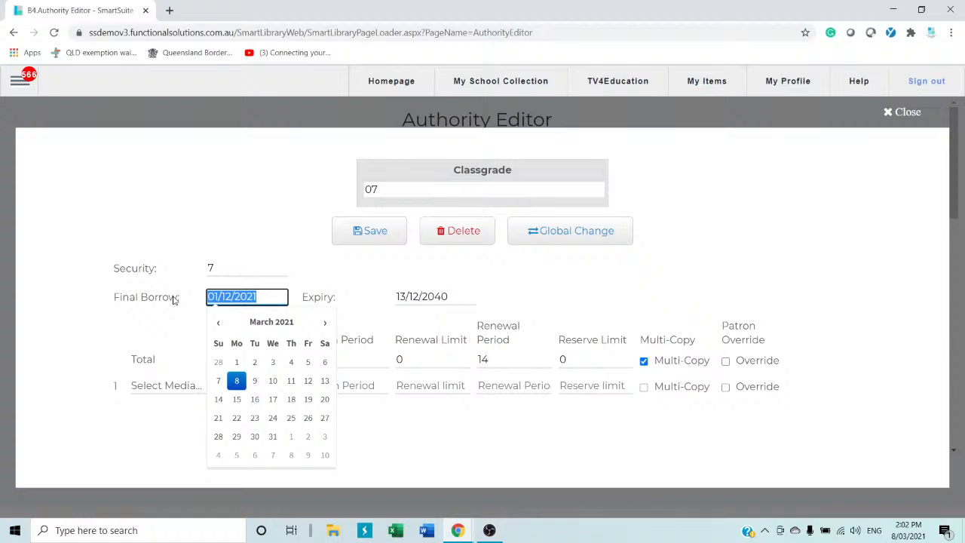
left_click(456, 296)
left_click_drag(456, 296, 298, 299)
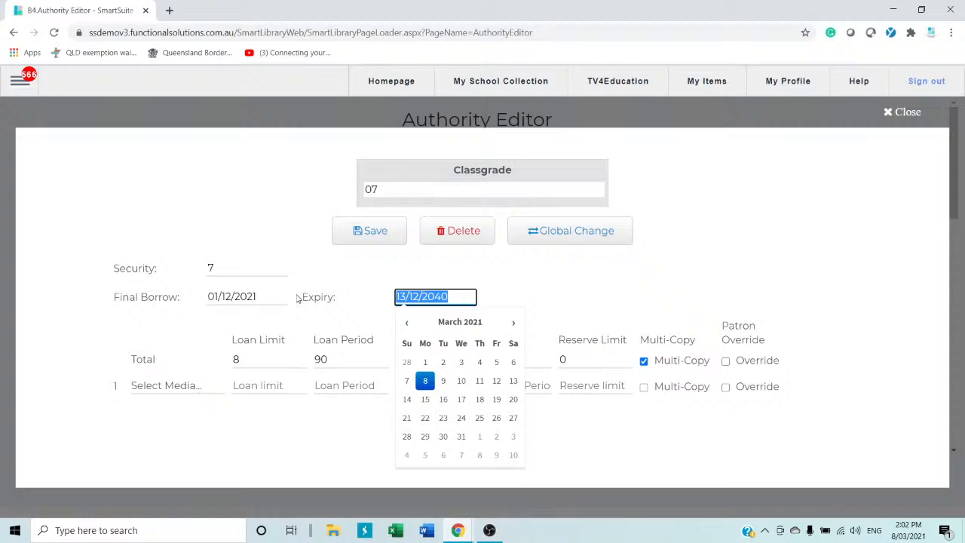
left_click(212, 263)
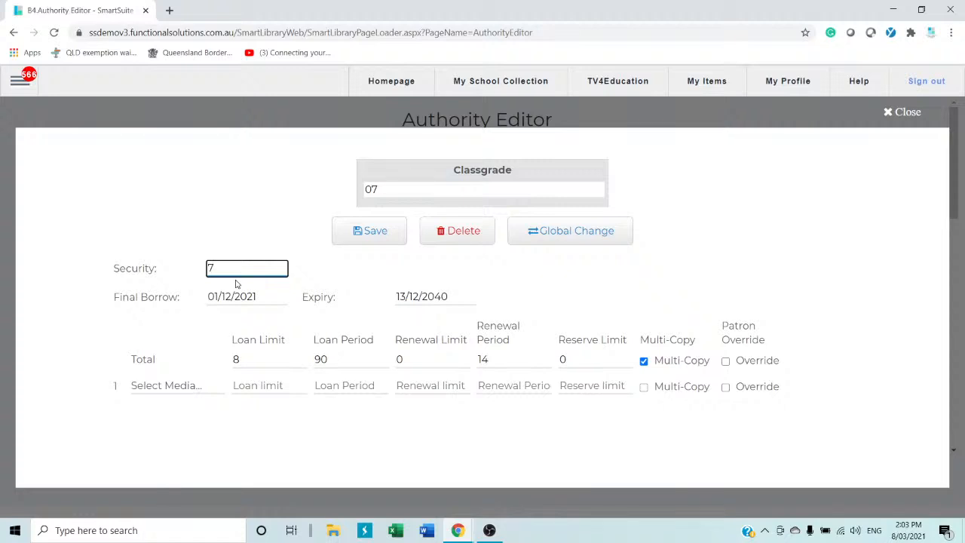
left_click(379, 237)
left_click(397, 188)
left_click(907, 109)
Open the STAFF class grade, examine its security level, and close the record
scroll(450, 289, "down", 3)
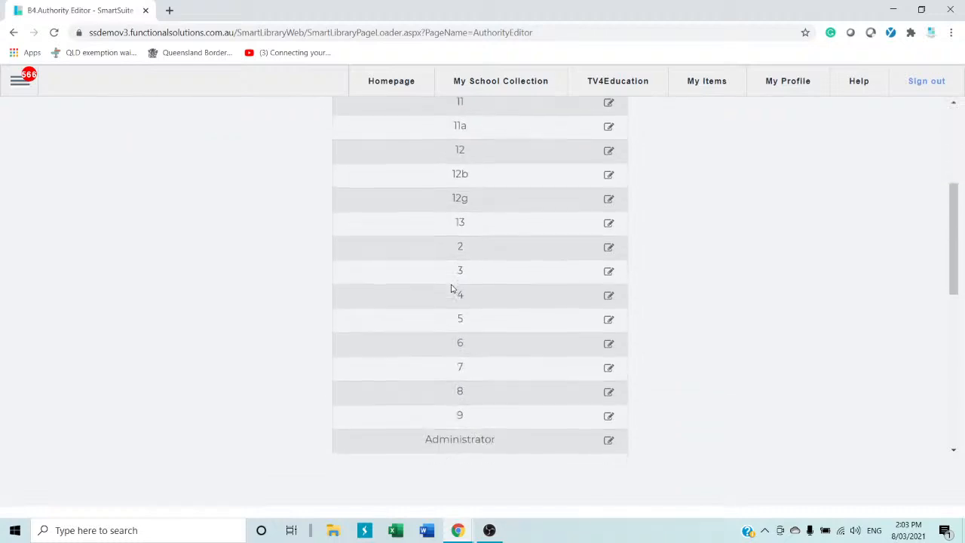
scroll(451, 289, "down", 3)
scroll(451, 289, "down", 5)
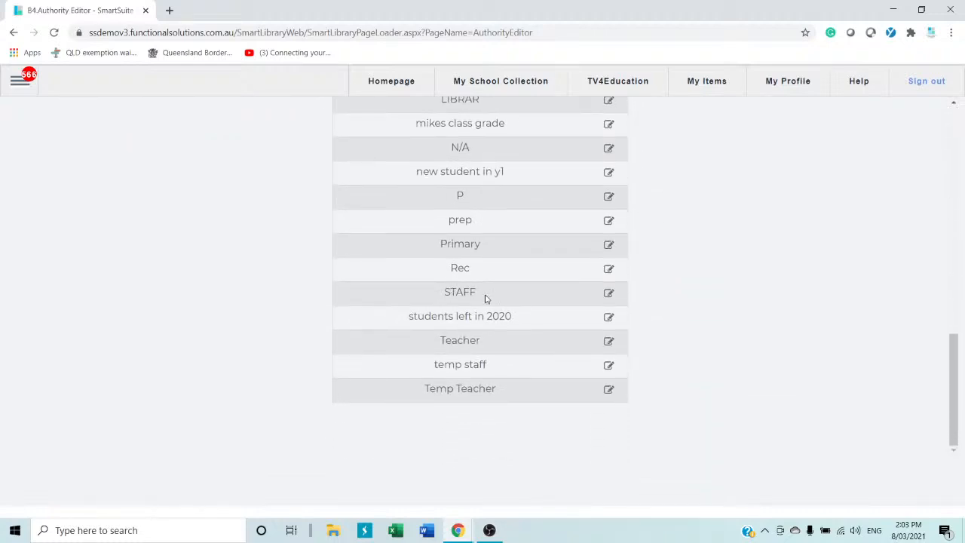
left_click(608, 293)
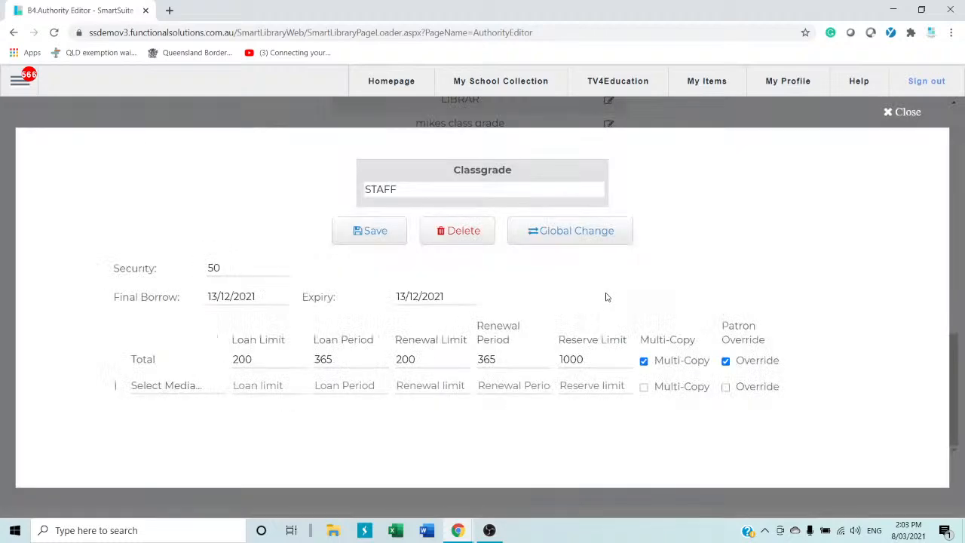
left_click_drag(220, 268, 179, 255)
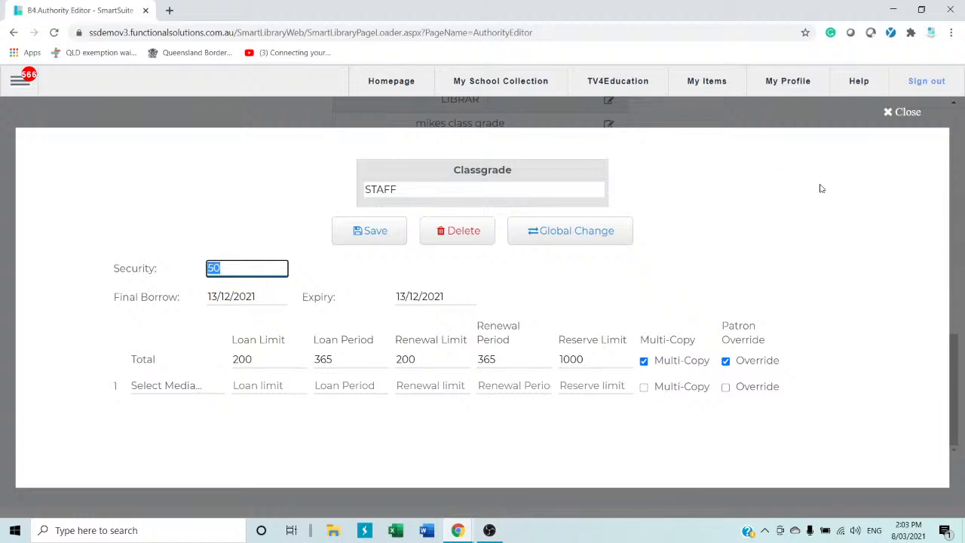
left_click(905, 113)
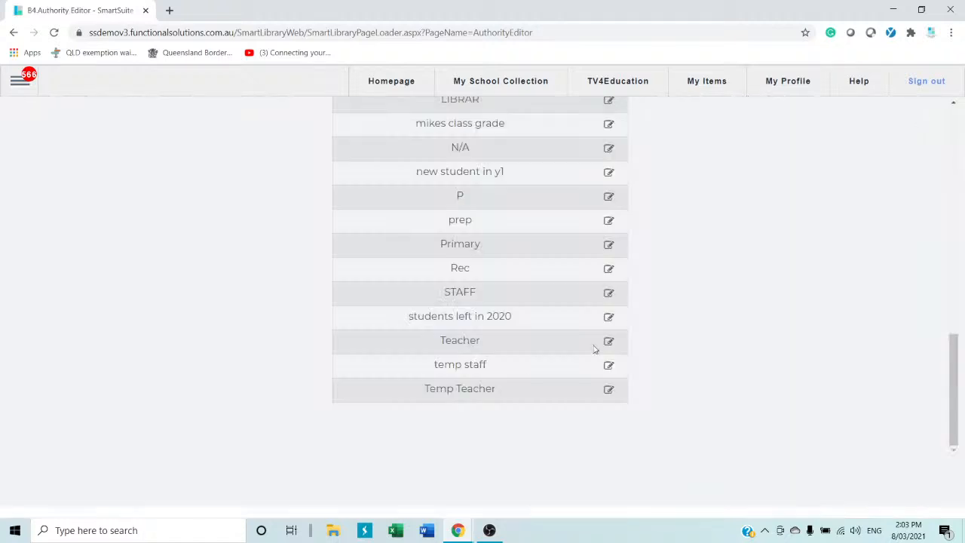
Open the Administrator class grade, check its security level, and close the record
scroll(525, 388, "up", 3)
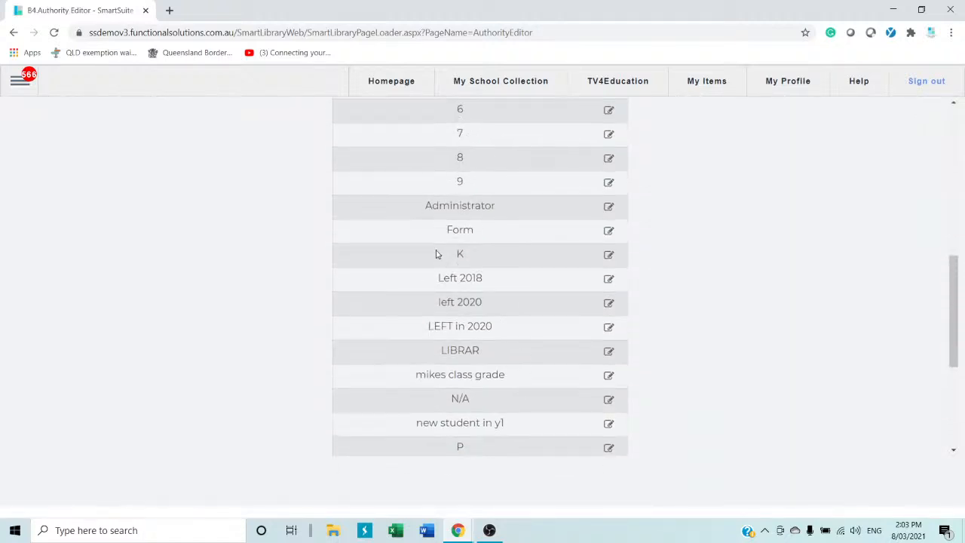
left_click(608, 207)
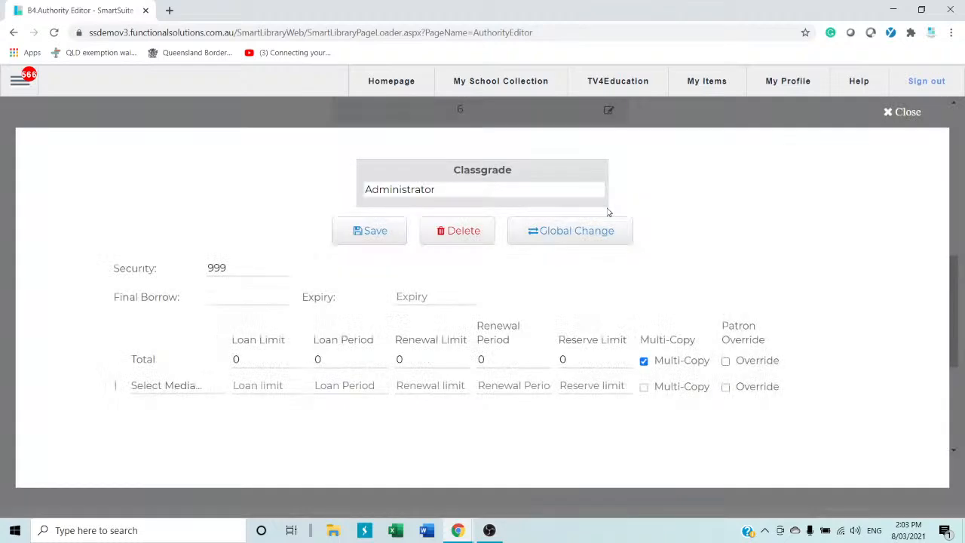
left_click(253, 270)
left_click_drag(254, 270, 161, 277)
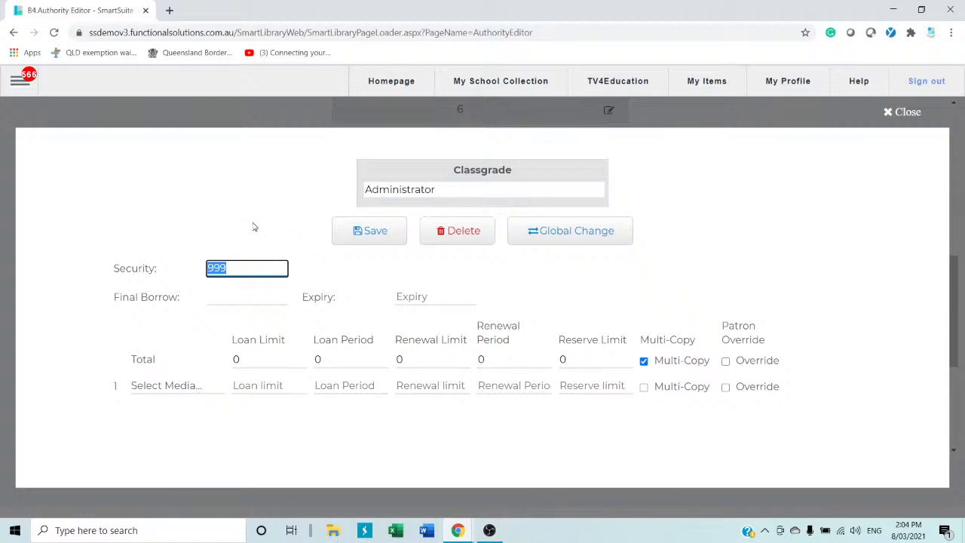
left_click(889, 114)
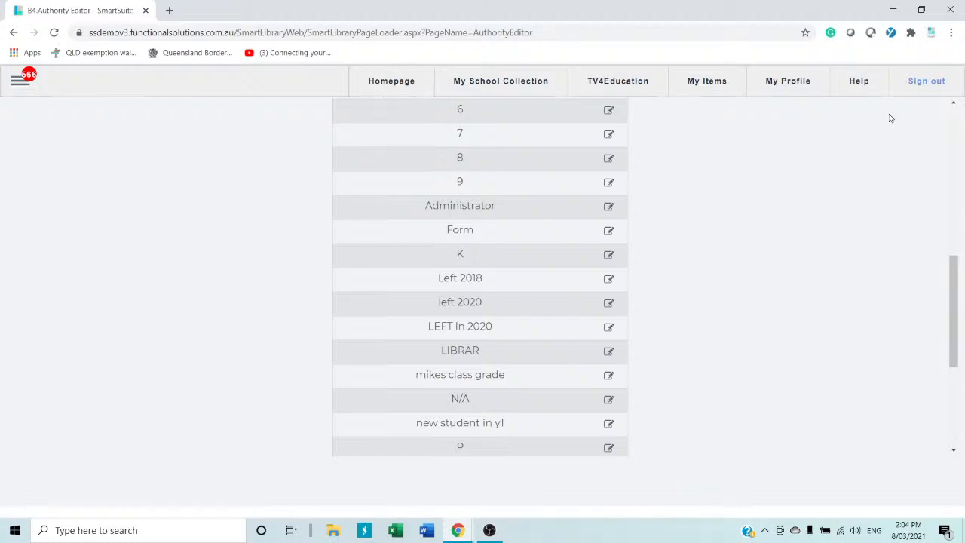
Switch the Authority Editor from class grades to the Video Default Security list
scroll(486, 218, "up", 2)
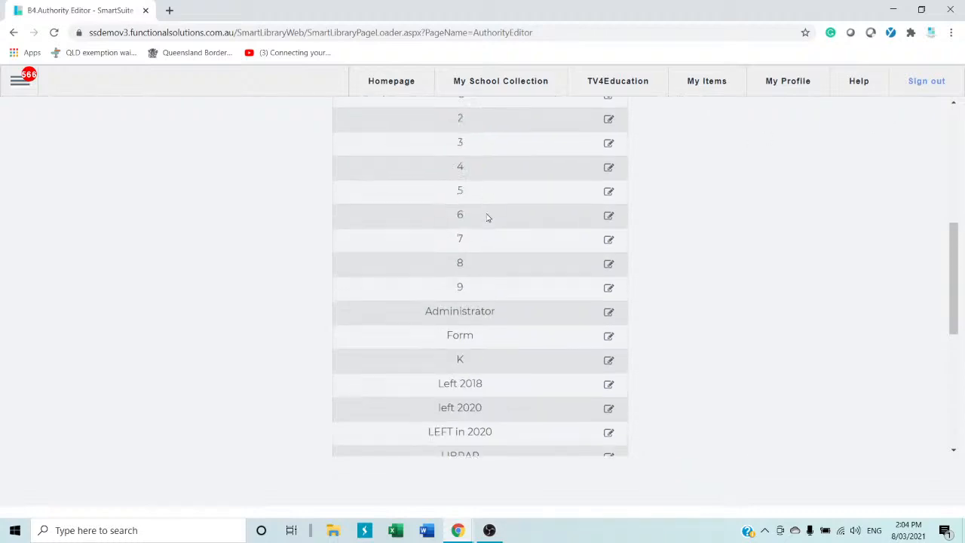
scroll(486, 218, "up", 5)
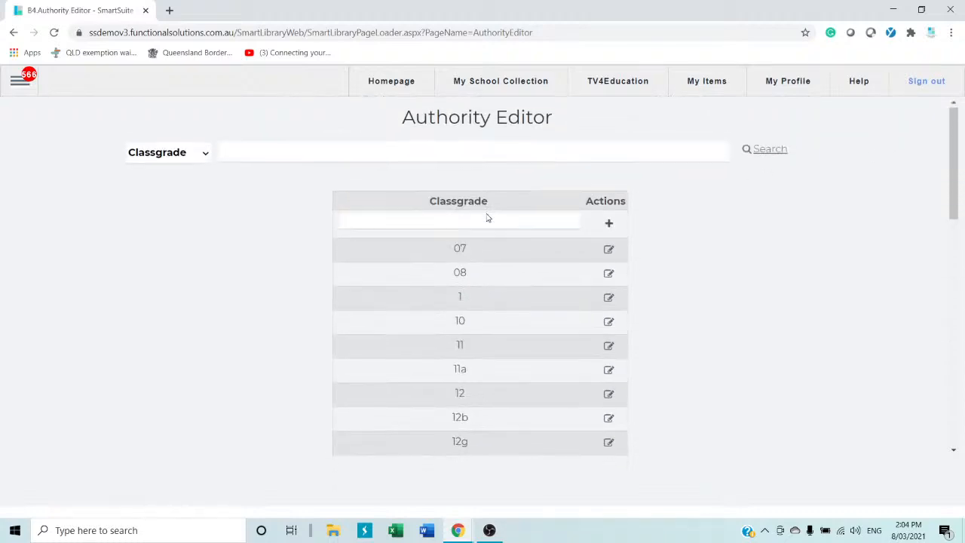
scroll(486, 218, "down", 5)
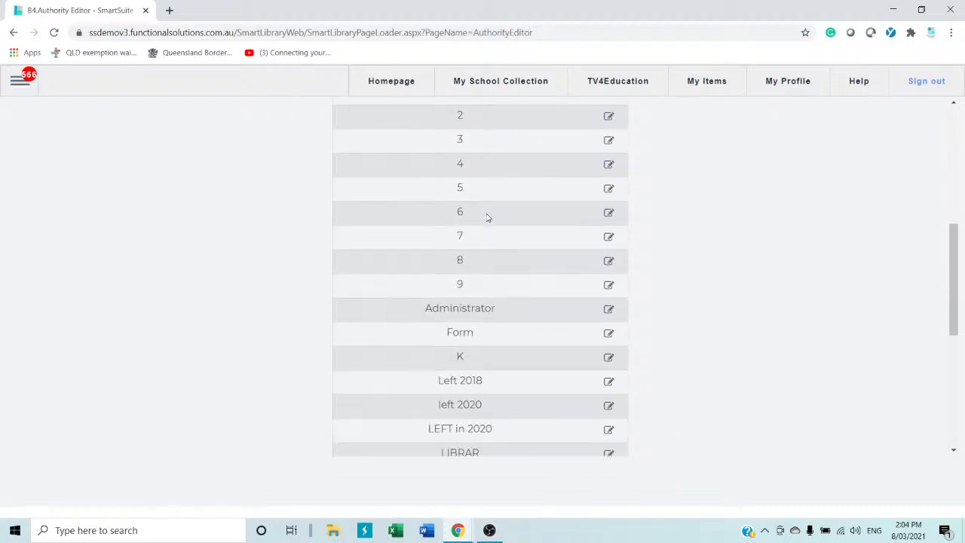
scroll(486, 218, "down", 3)
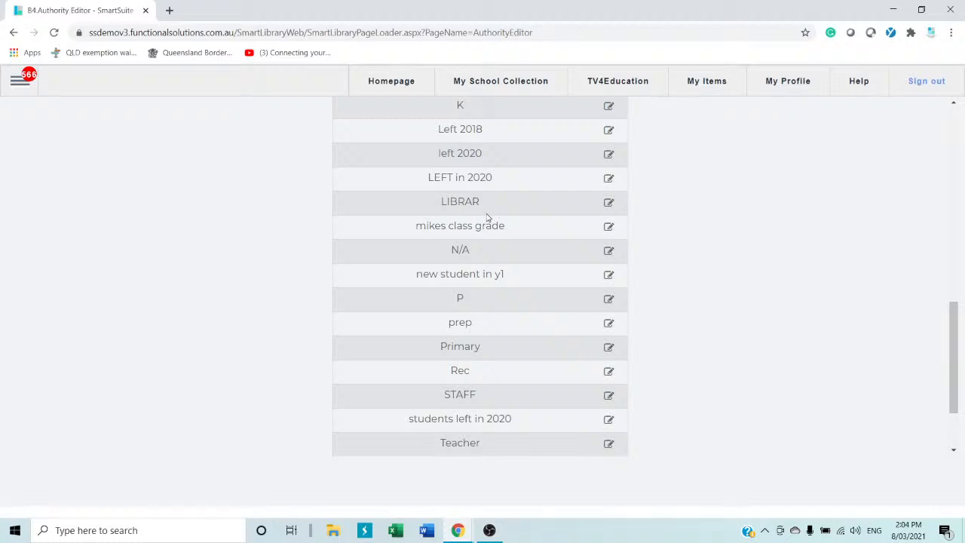
left_click(15, 82)
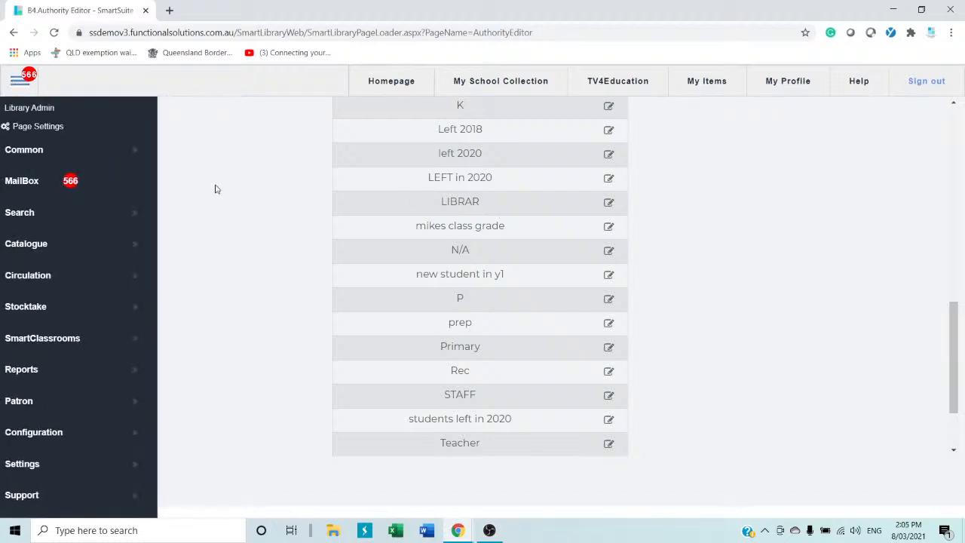
left_click(257, 201)
scroll(256, 202, "up", 8)
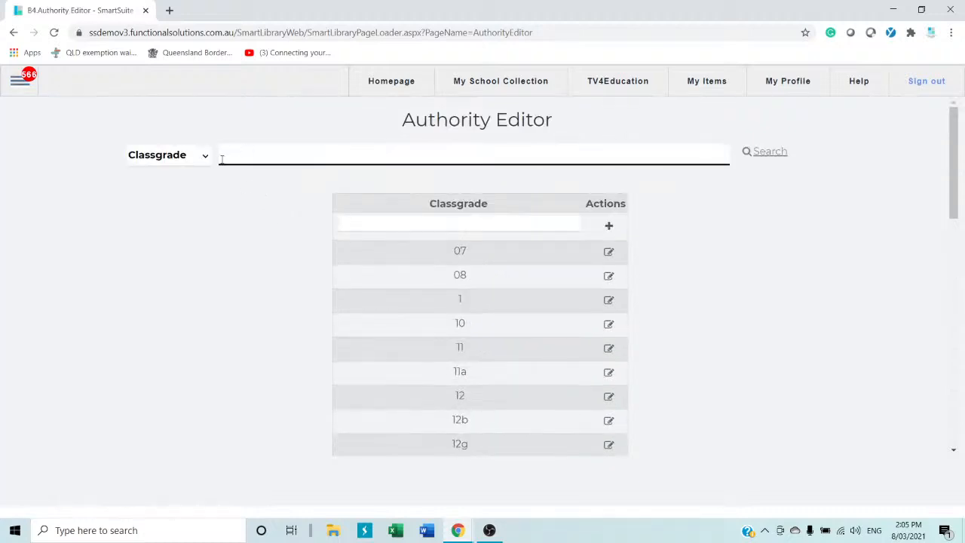
left_click(200, 159)
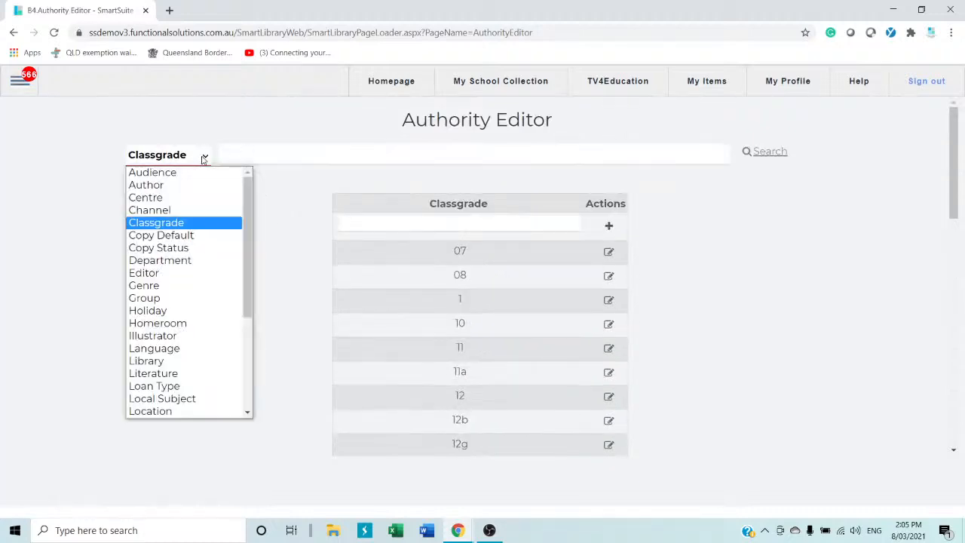
scroll(169, 254, "down", 5)
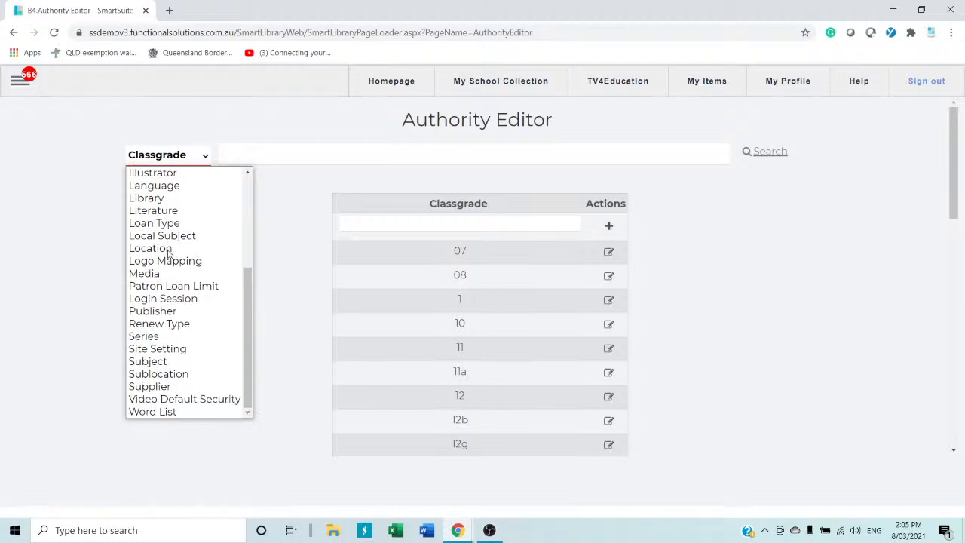
left_click(180, 399)
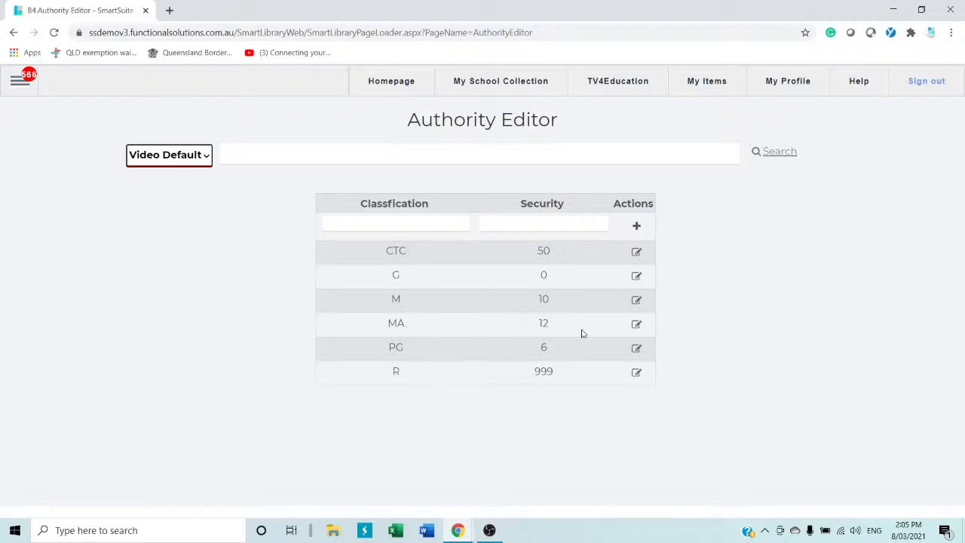
Set the security level of the MA video classification to 50, save it, and close the record
left_click(636, 326)
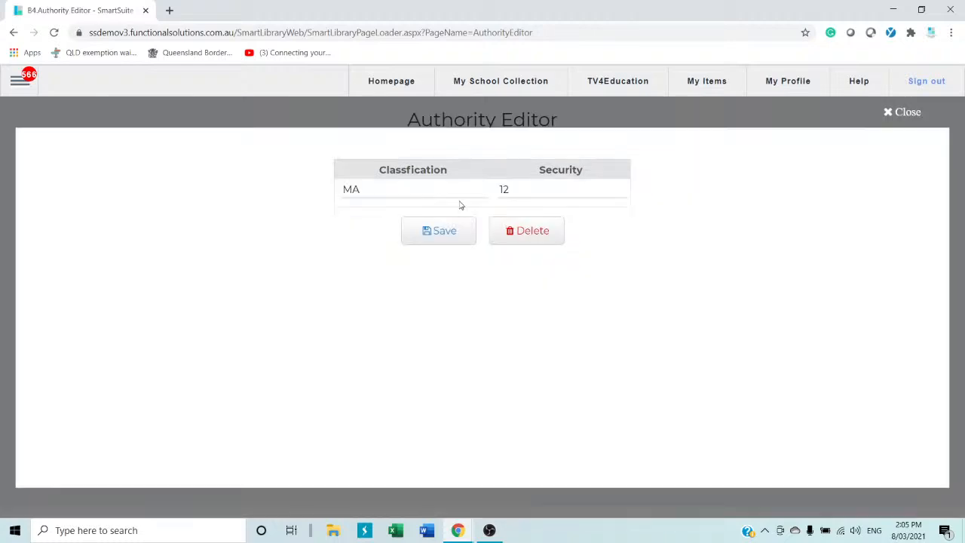
left_click_drag(523, 189, 491, 192)
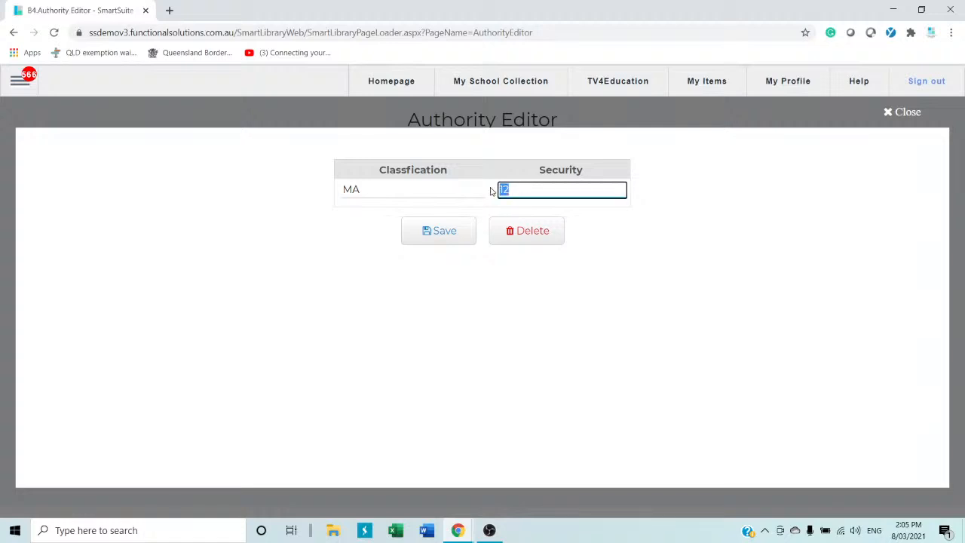
type("50")
left_click(441, 236)
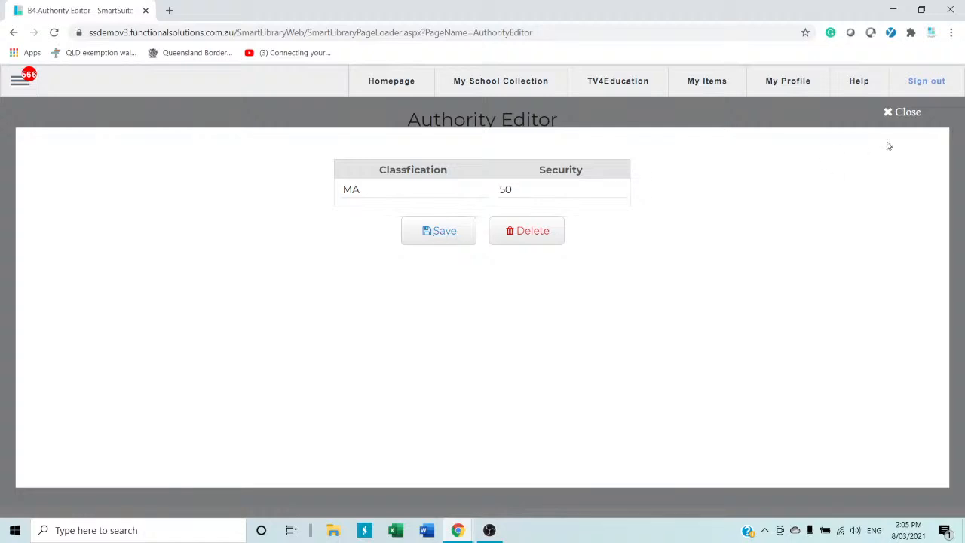
left_click(907, 117)
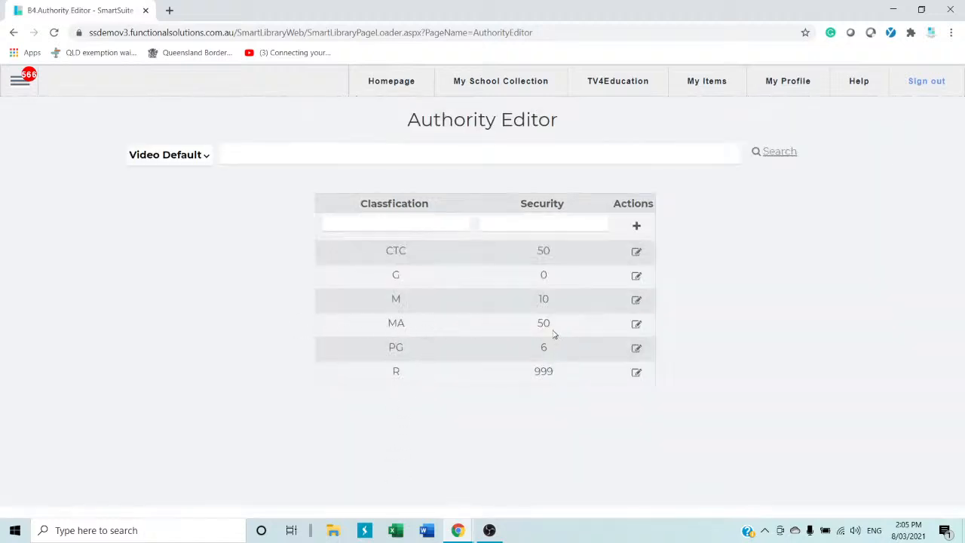
Set the security level of the MA video classification to 12, save it, and close the record
left_click(637, 326)
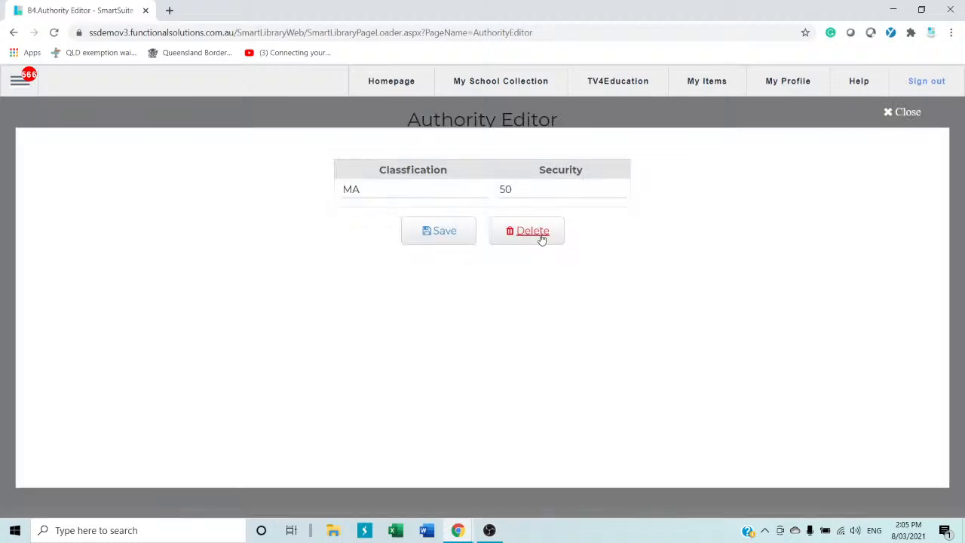
double_click(539, 192)
key("BackSpace")
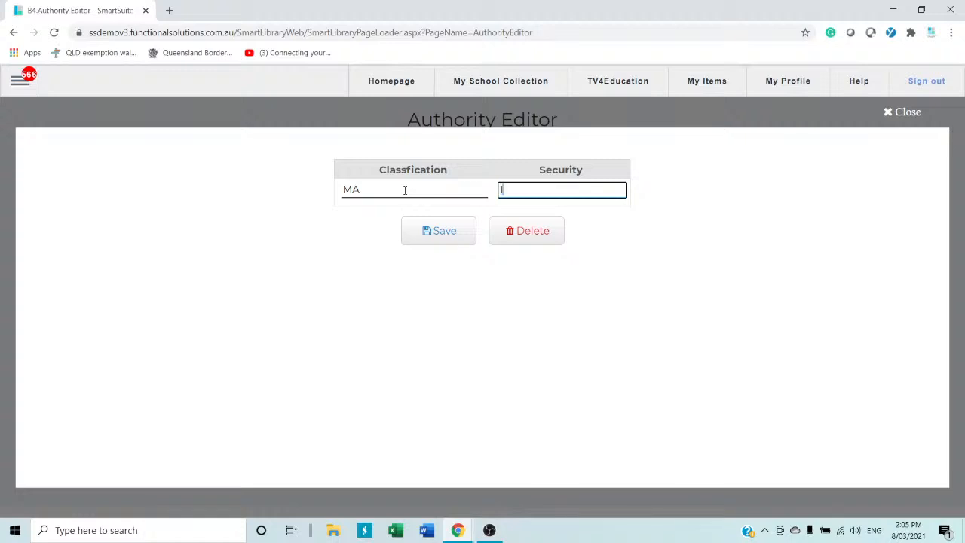
type("12")
left_click(443, 234)
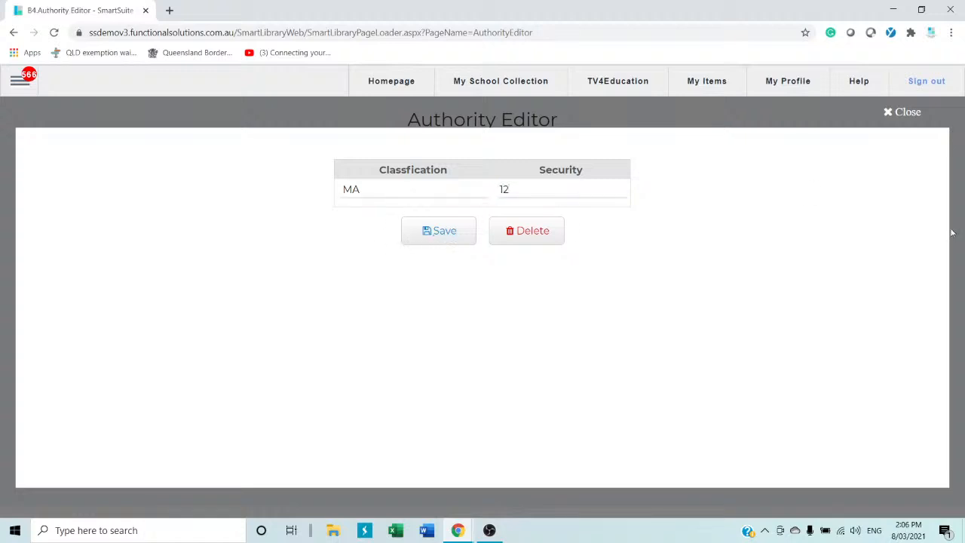
left_click(902, 115)
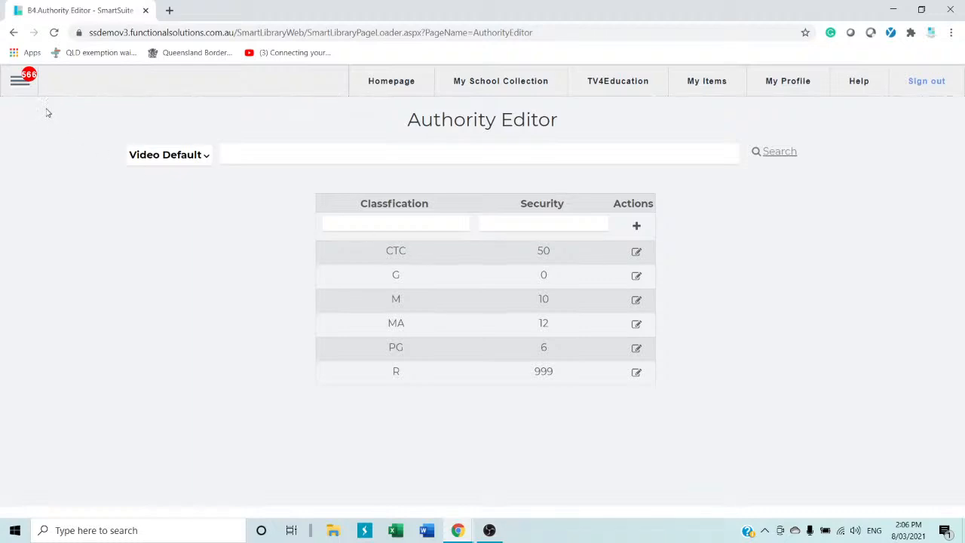
Go to Patron Management, search all patron fields for "sc", and open the record of the class grade 12 patron
left_click(17, 83)
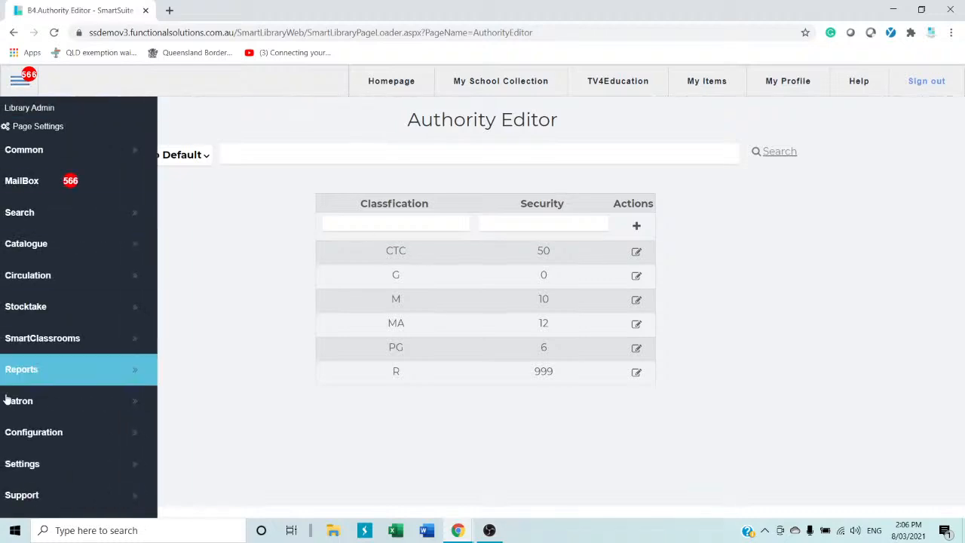
left_click(43, 404)
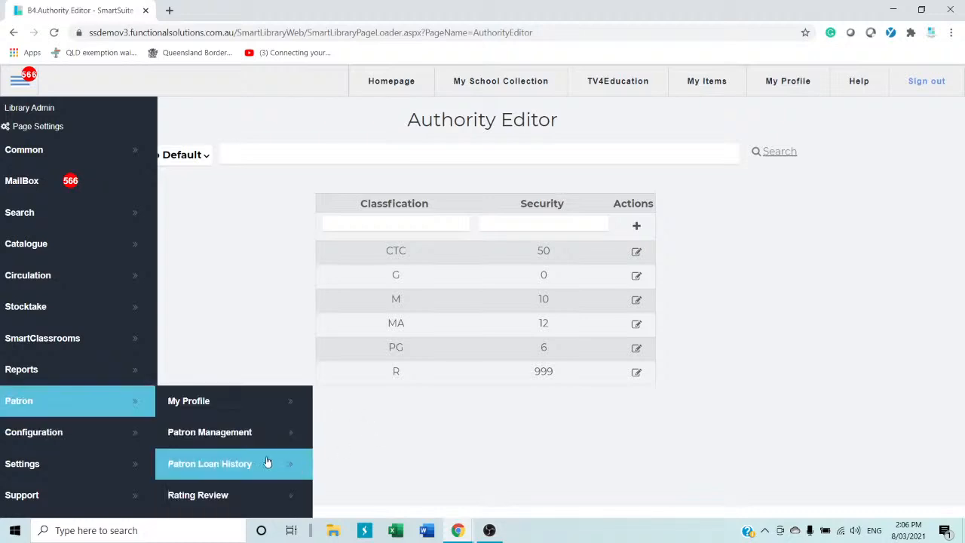
left_click(258, 436)
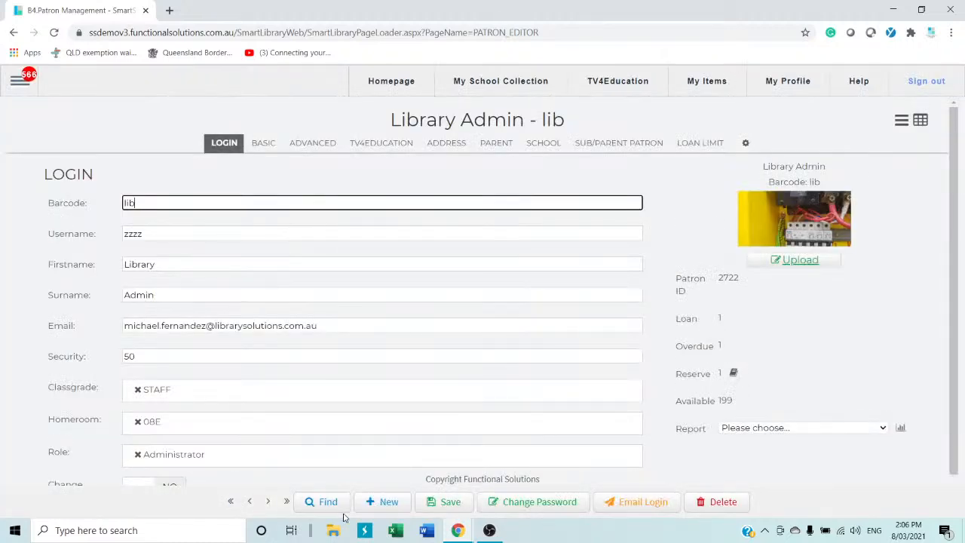
left_click(322, 502)
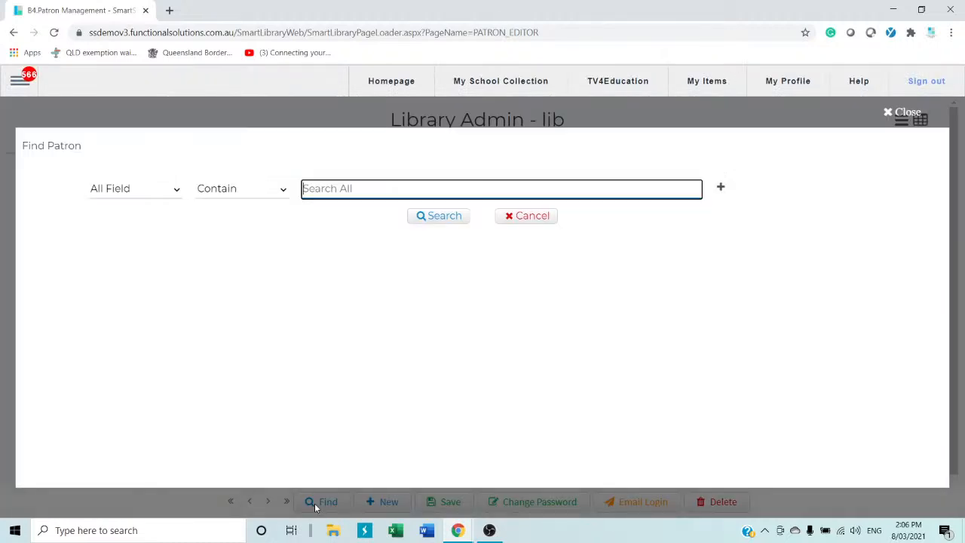
type("sc")
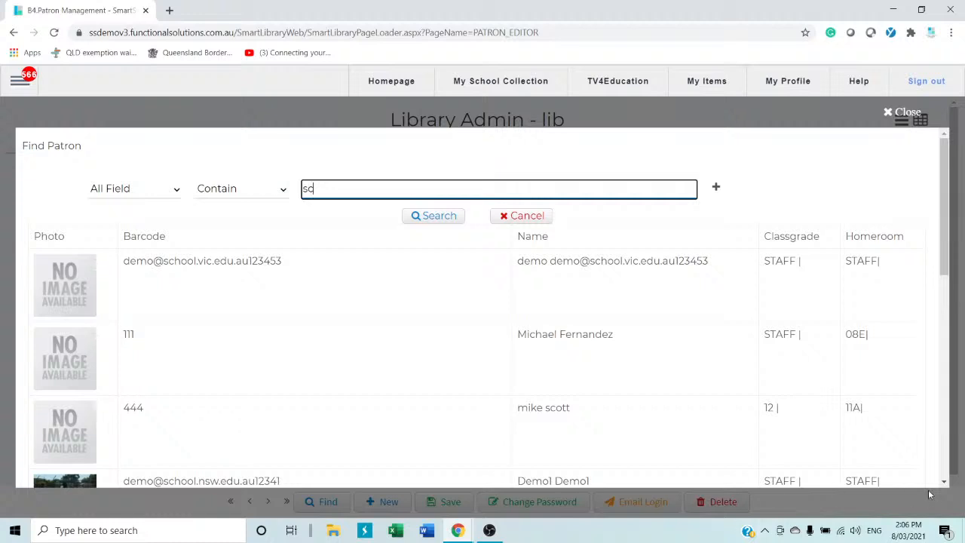
left_click(540, 409)
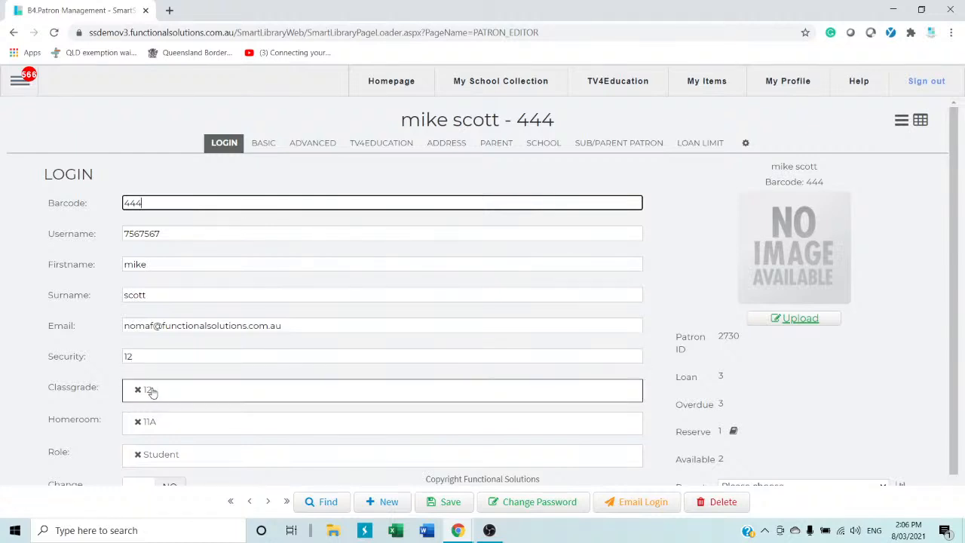
Replace the patron's class grade with 10 and save the record
left_click(138, 389)
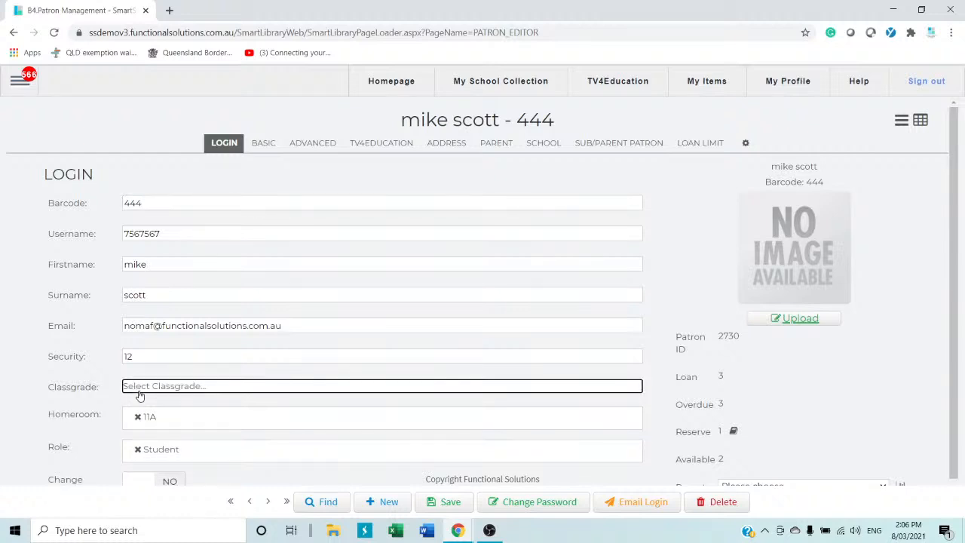
left_click(237, 390)
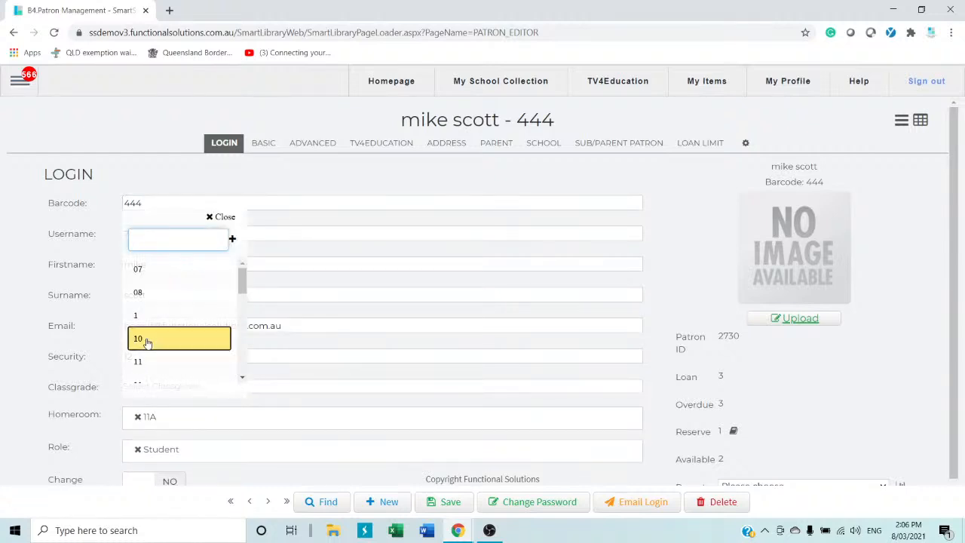
left_click(140, 339)
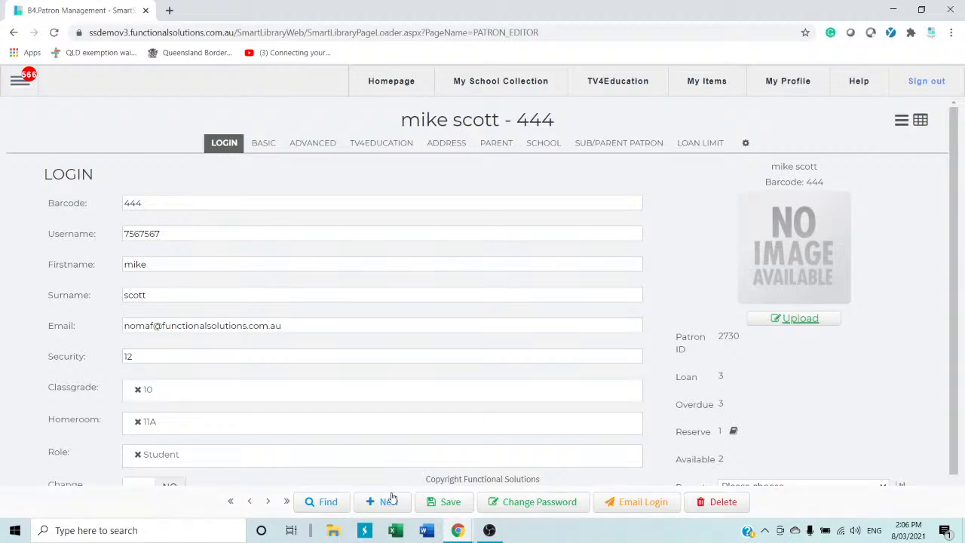
left_click(450, 503)
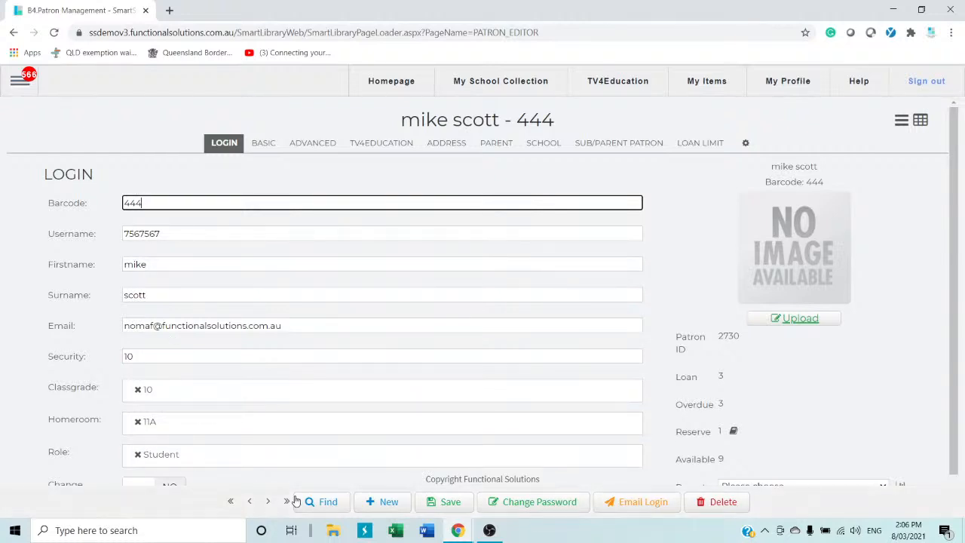
Replace the patron's Student role with Teacher
scroll(524, 413, "down", 1)
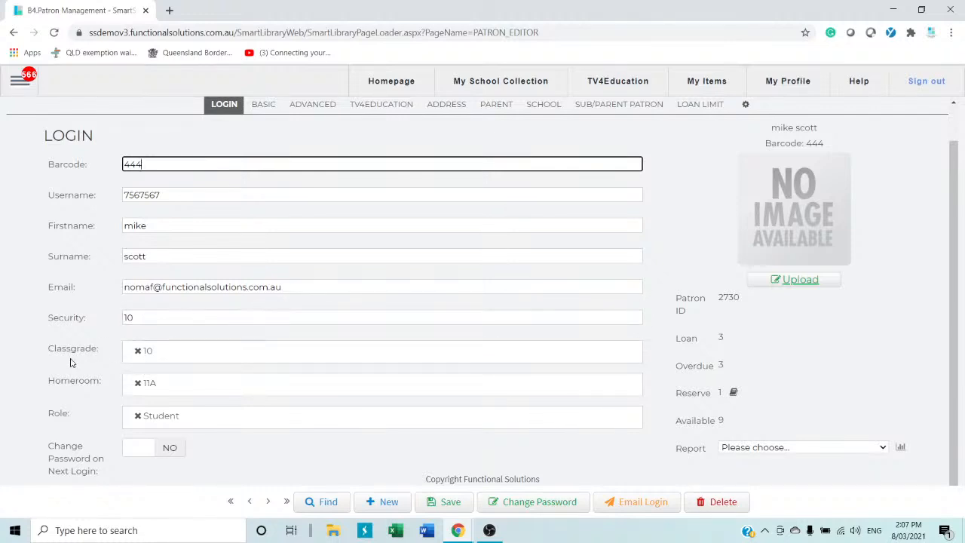
left_click(138, 415)
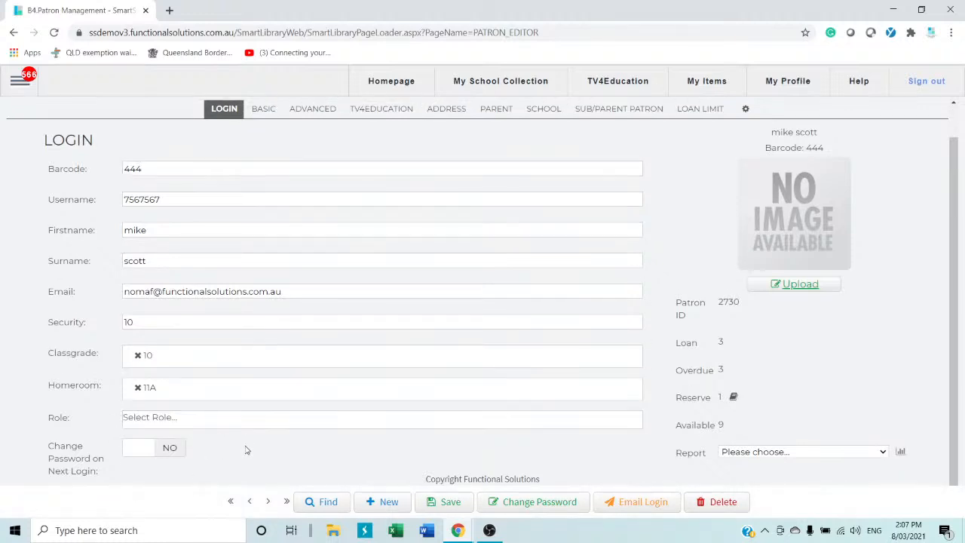
triple_click(294, 450)
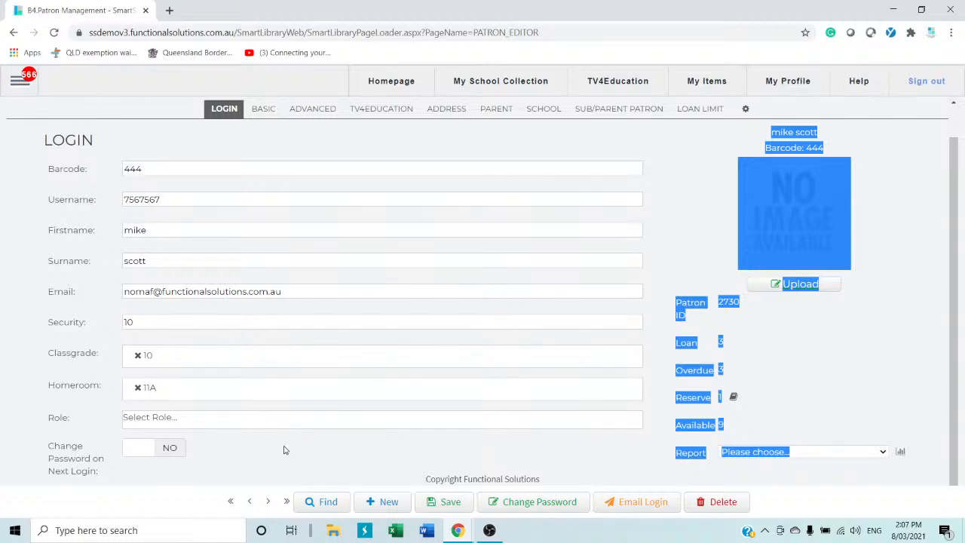
left_click(240, 418)
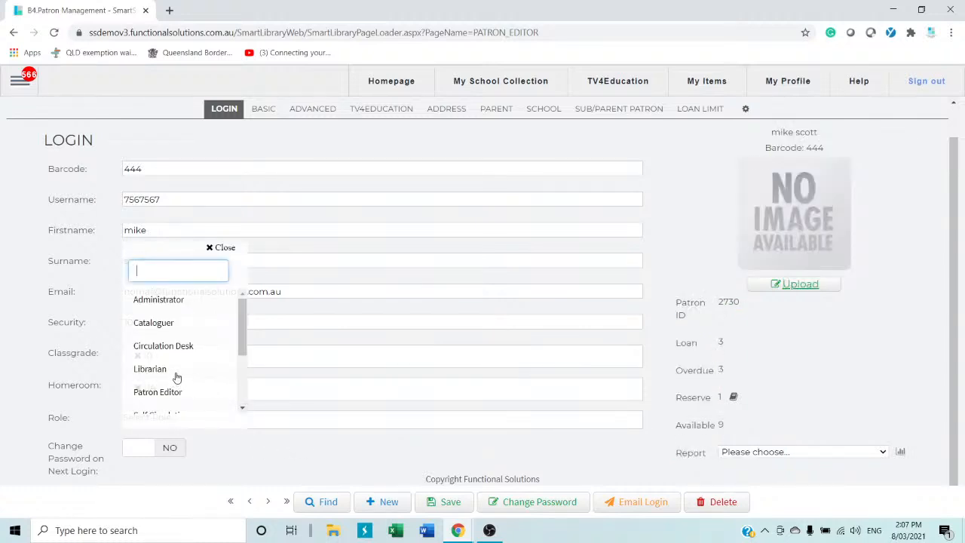
scroll(188, 366, "down", 4)
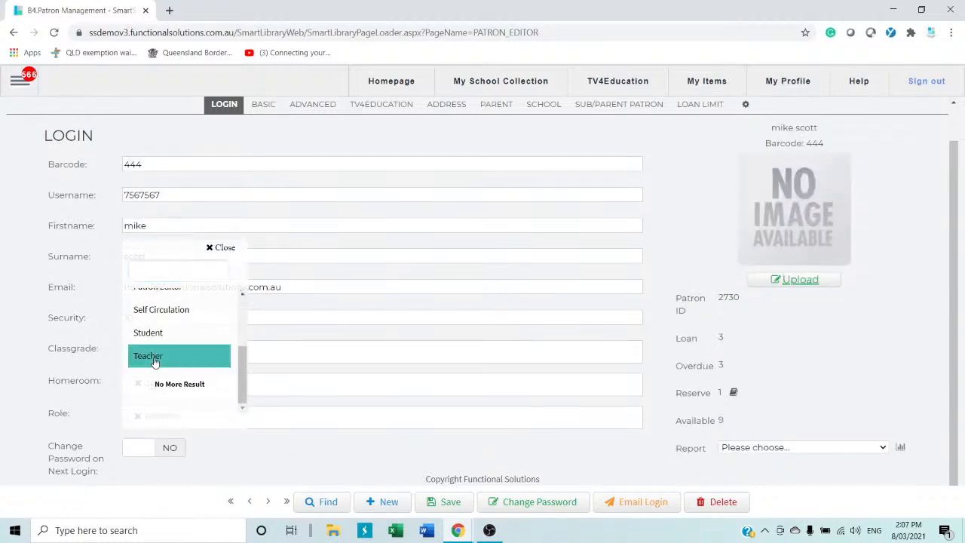
left_click(297, 453)
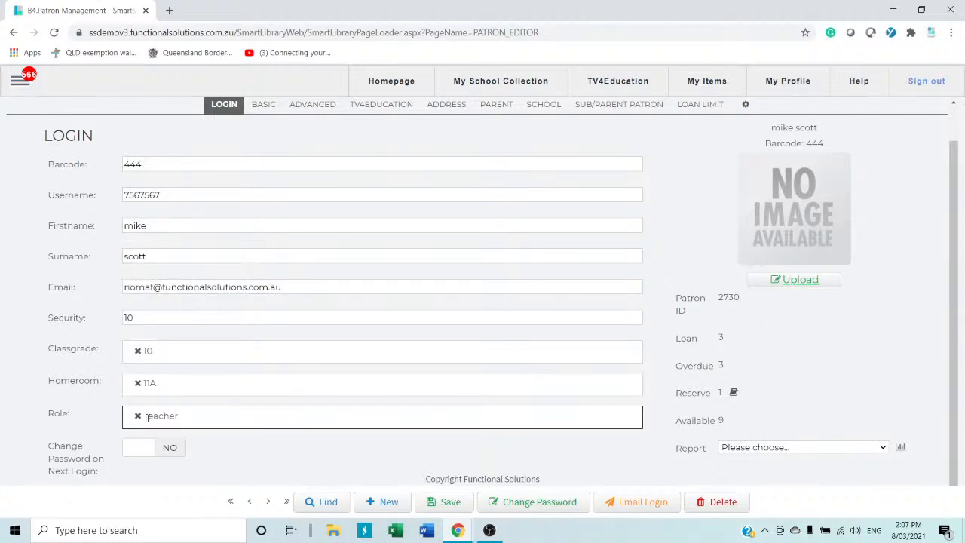
Replace the patron's role with Librarian and save the record
left_click_drag(209, 415, 131, 417)
left_click(138, 416)
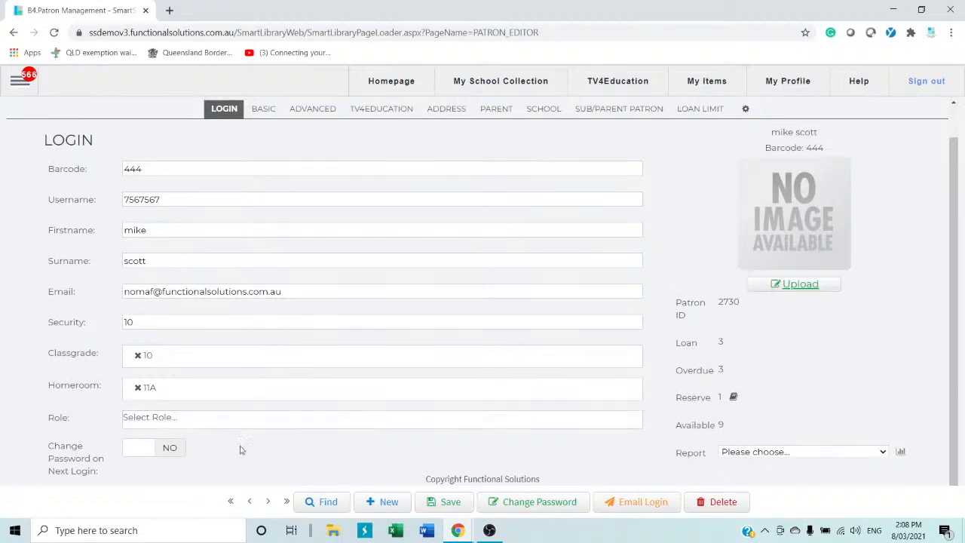
left_click(251, 425)
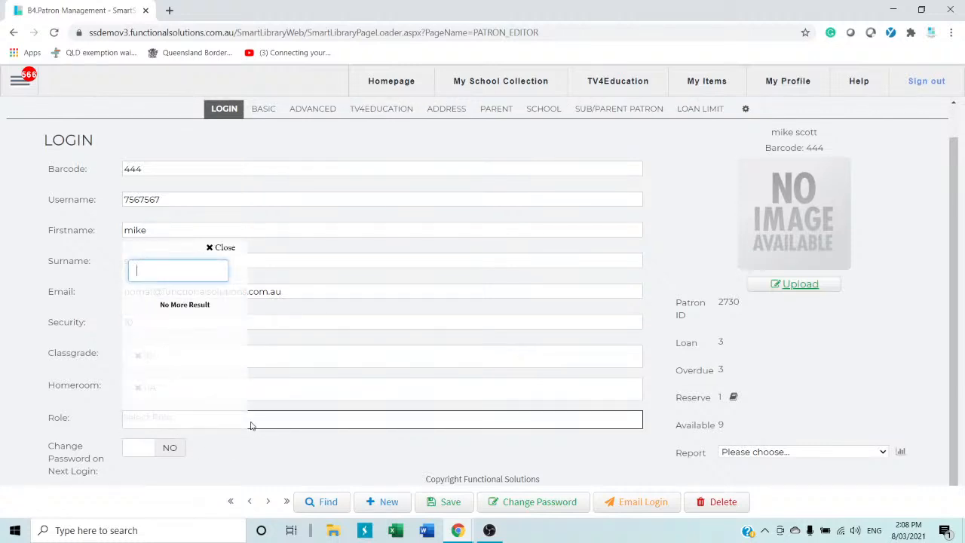
left_click(306, 460)
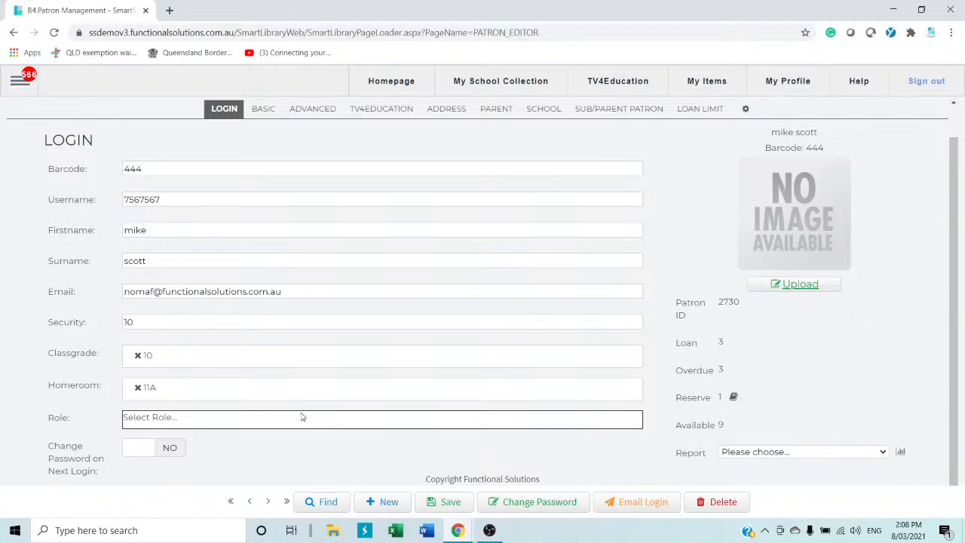
left_click(301, 416)
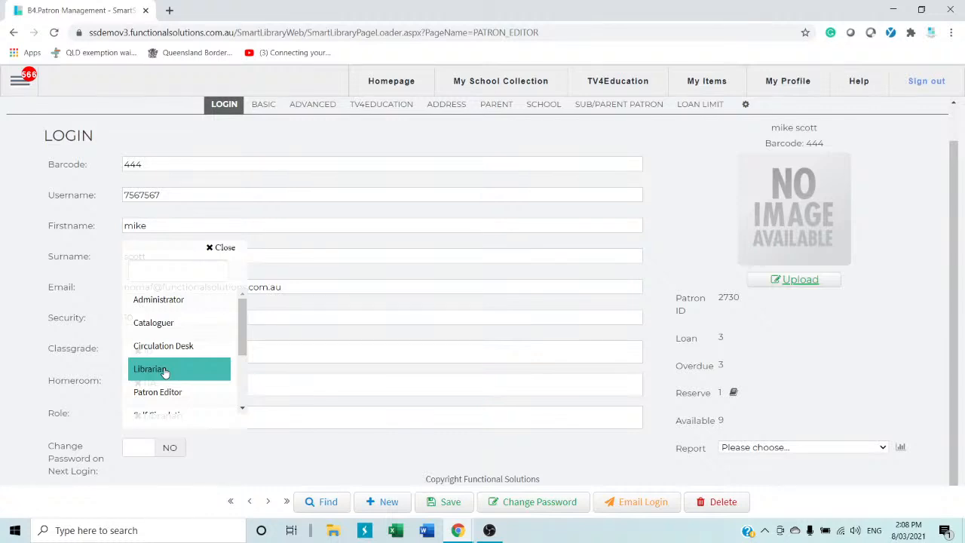
left_click(164, 370)
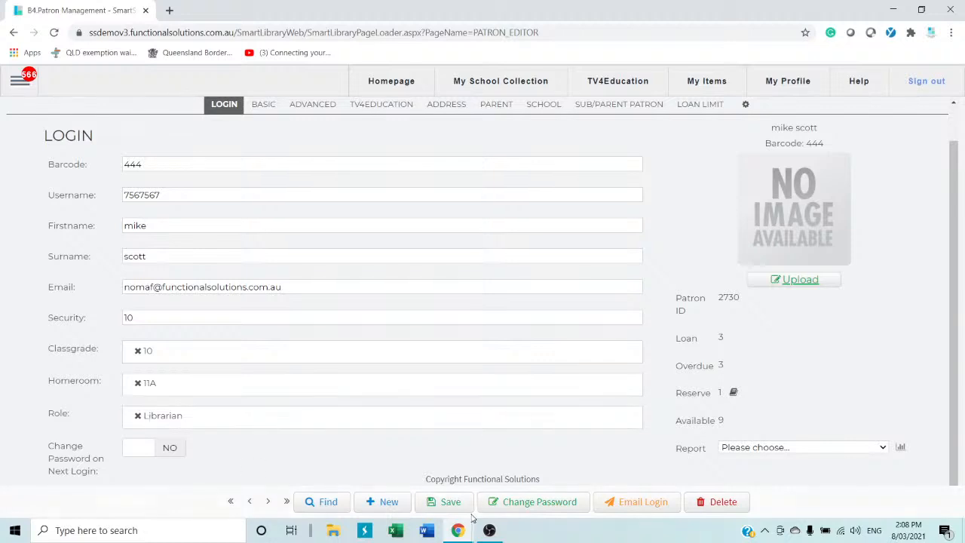
left_click(451, 502)
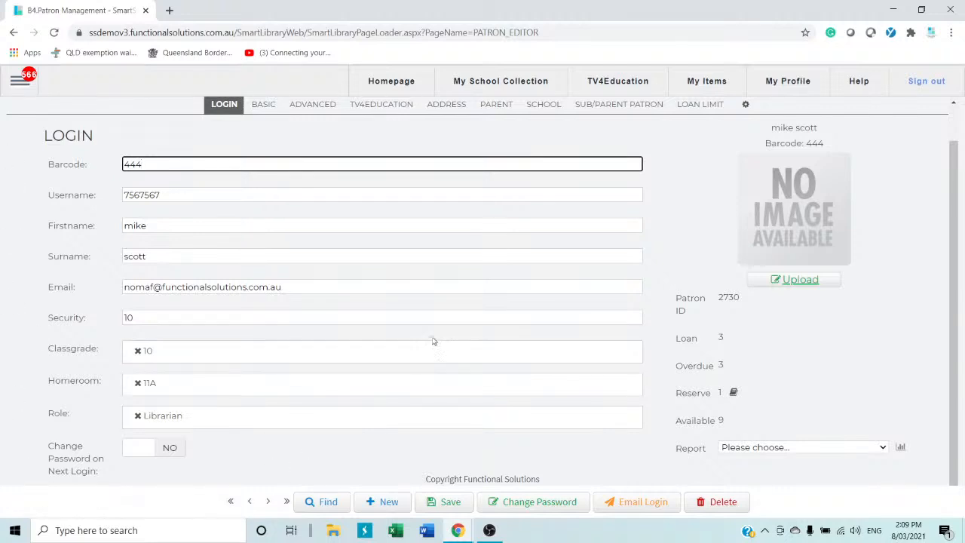
Open My School Collection and view the details of the video ABC1_(HD) Media Watch 20-04-2020
left_click(484, 85)
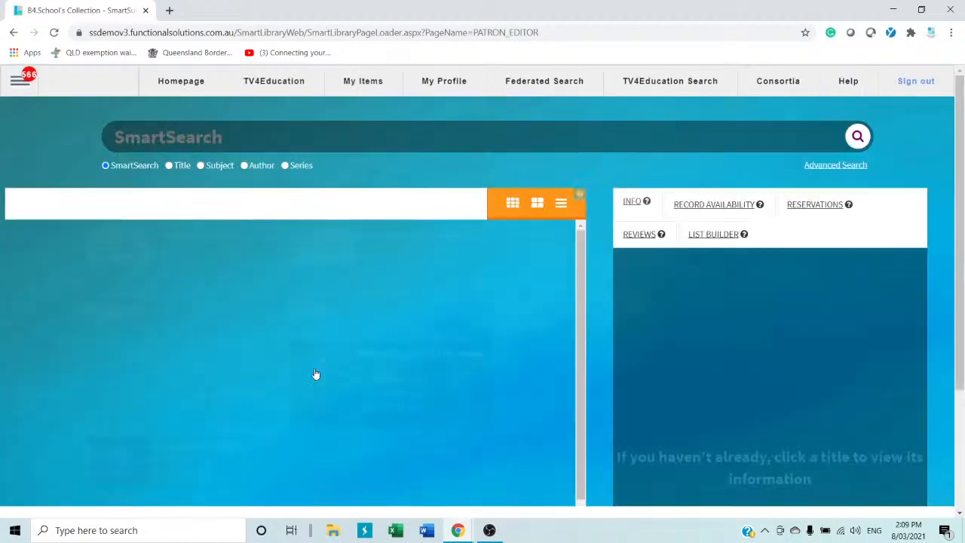
scroll(394, 331, "down", 10)
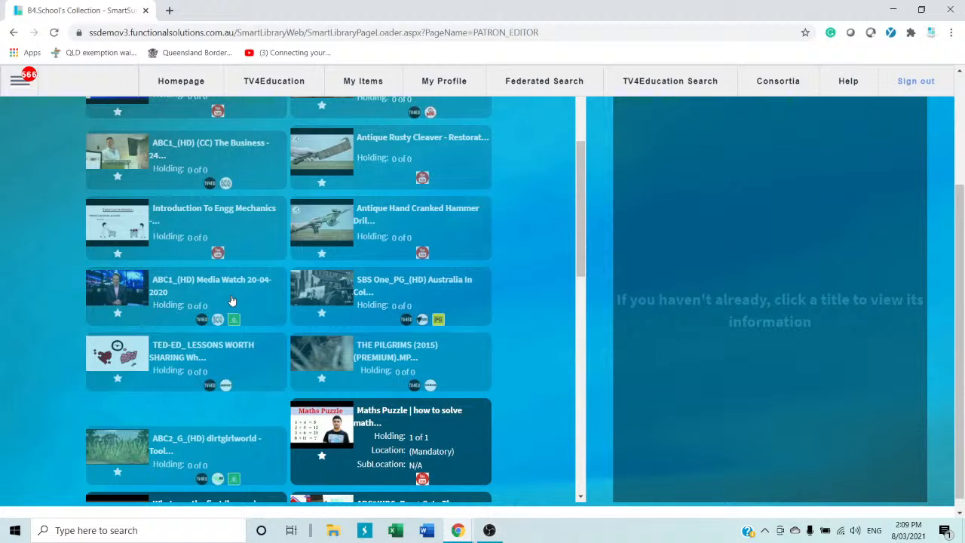
left_click(190, 287)
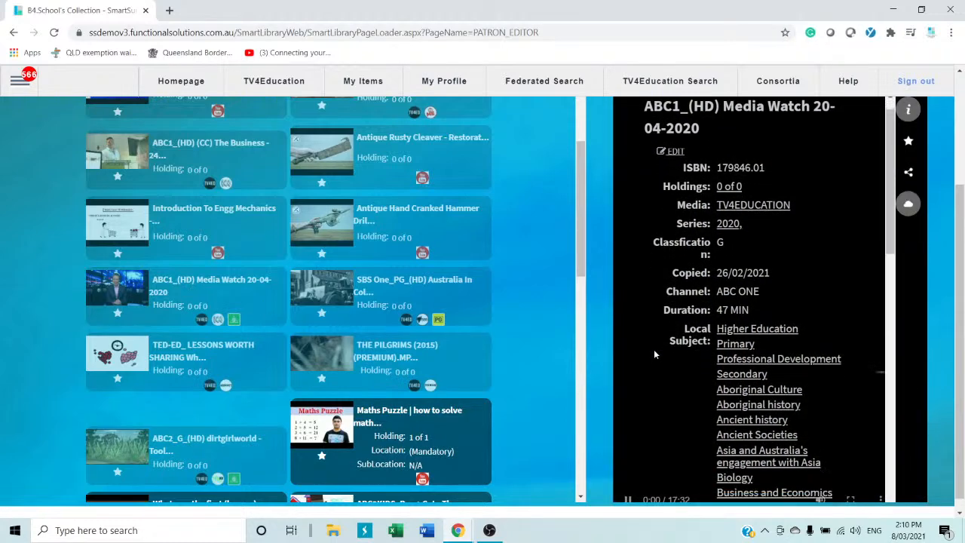
scroll(654, 349, "down", 3)
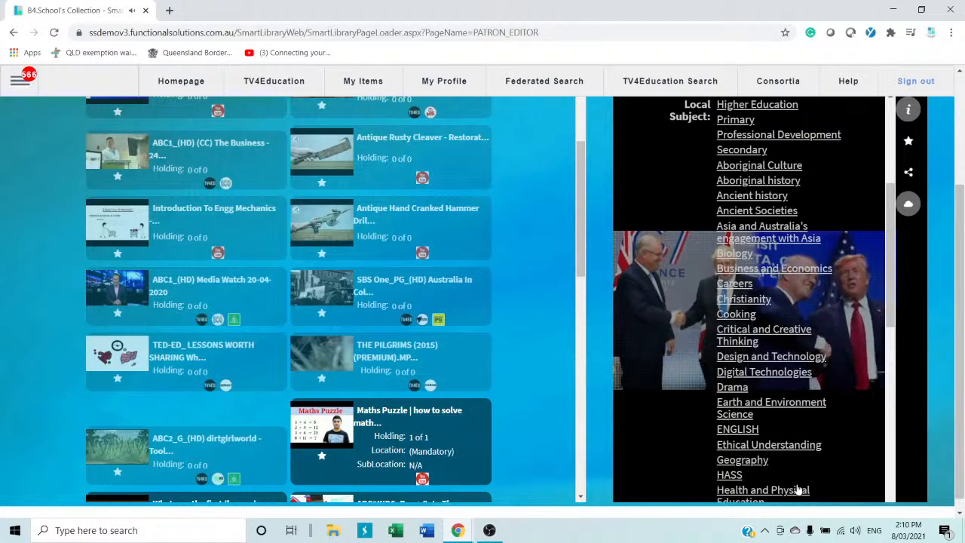
Lower the computer's speaker volume to 0 and play the Media Watch video in full screen
left_click(854, 530)
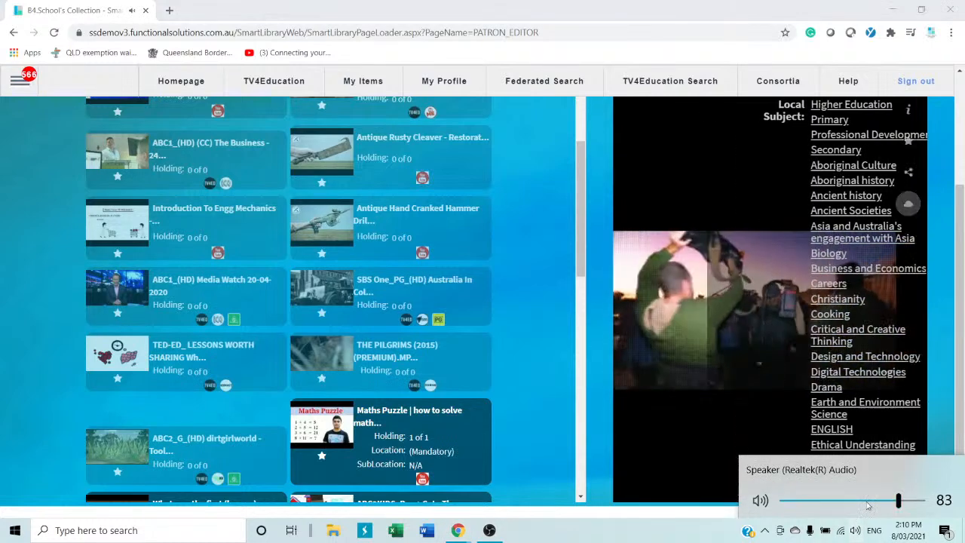
left_click_drag(898, 503, 780, 501)
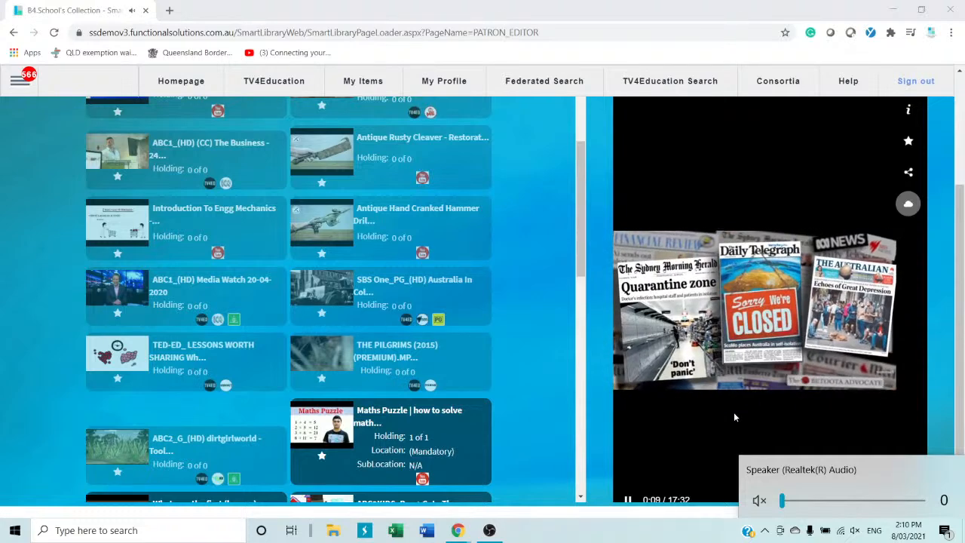
left_click(661, 461)
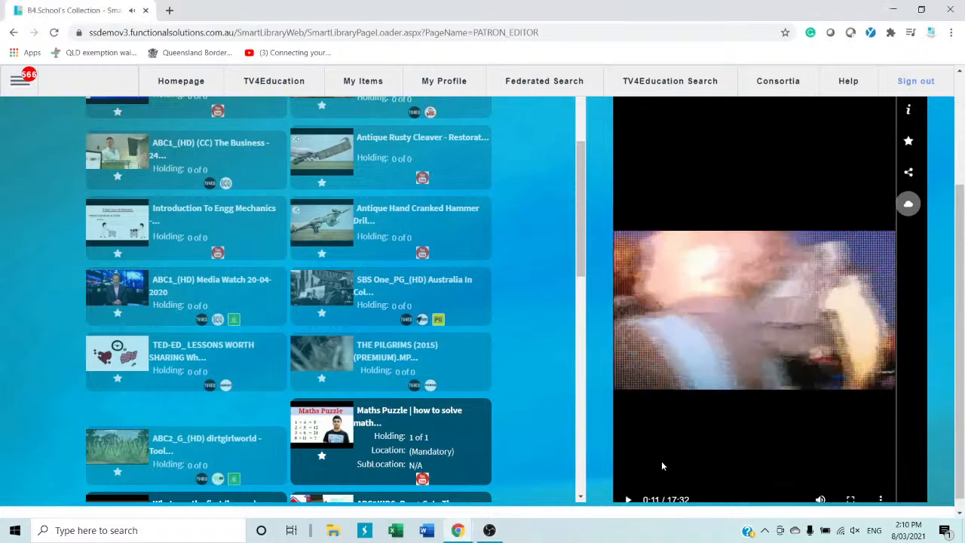
left_click(850, 501)
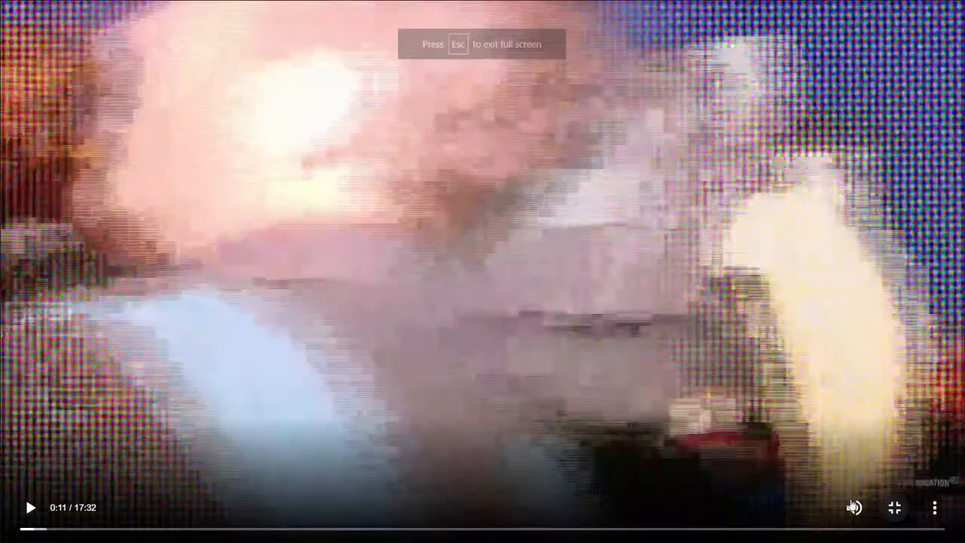
left_click(31, 508)
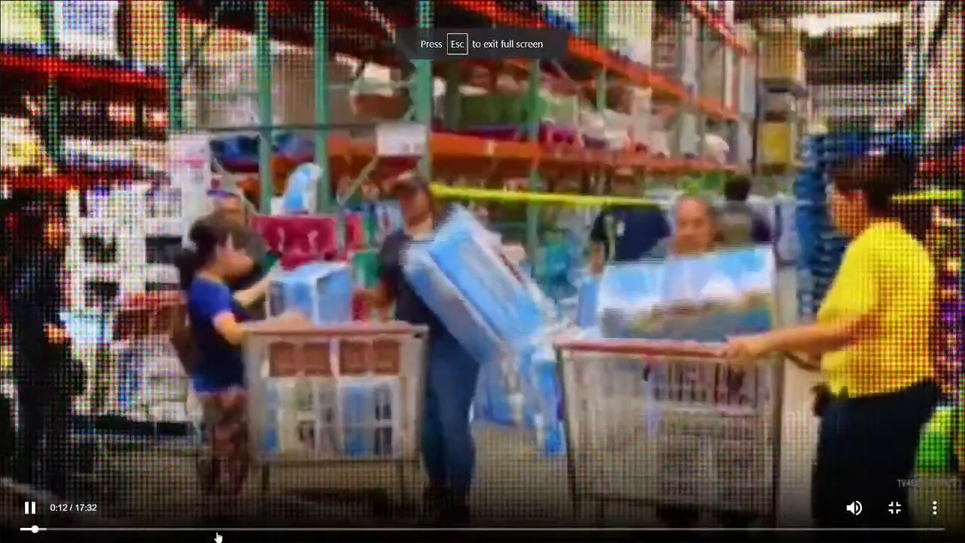
Skip the Media Watch video ahead to about 3:43, then pause it and leave full screen
left_click(218, 529)
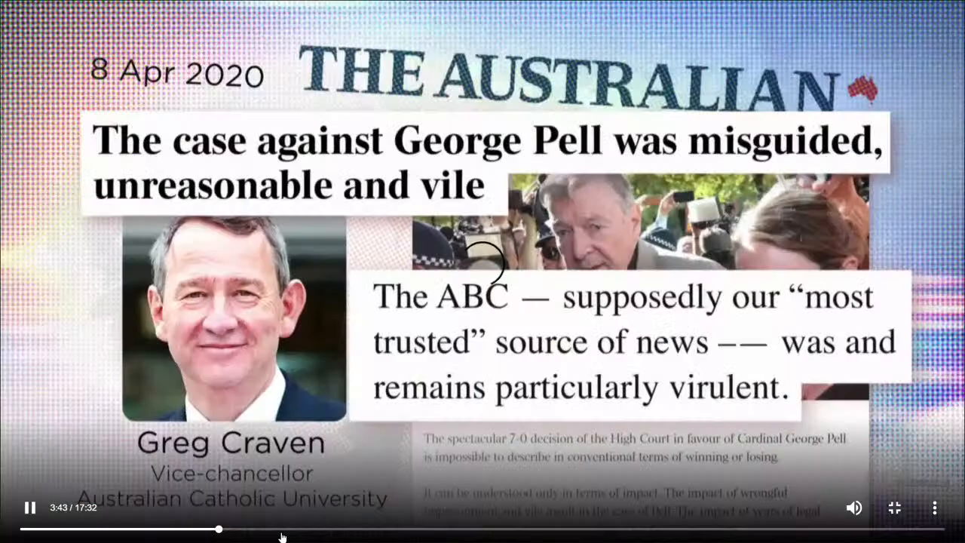
left_click(29, 508)
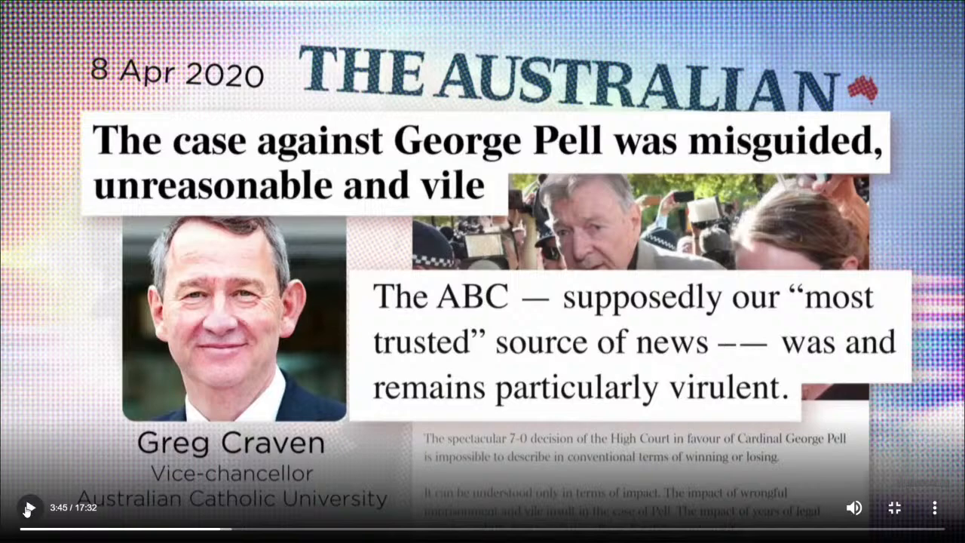
key("Escape")
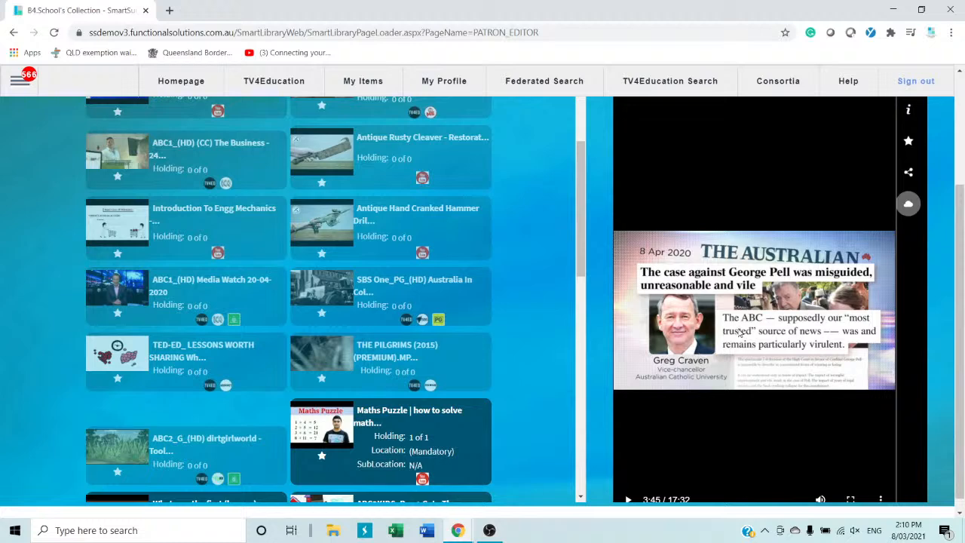
Open the sharing options of the Media Watch video and share it with class grade 10
left_click(909, 175)
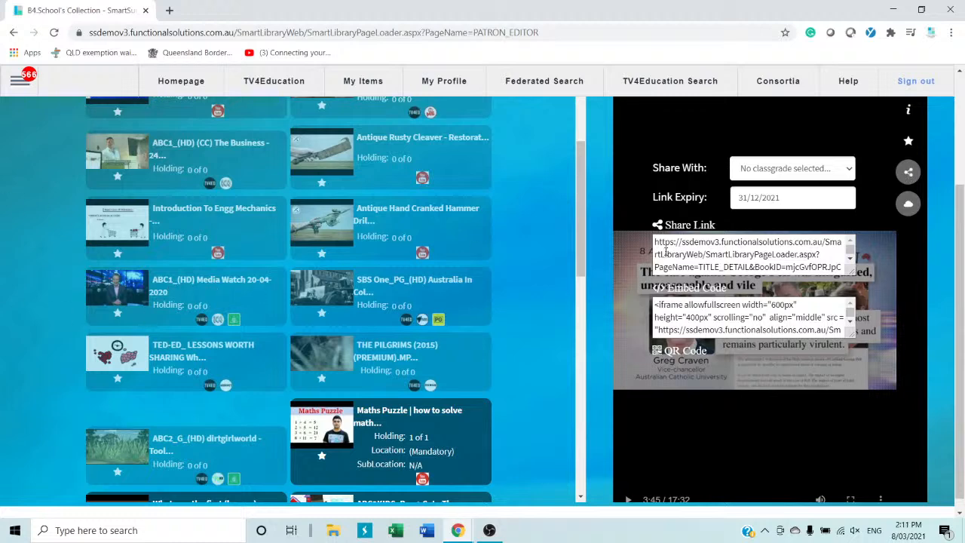
left_click(826, 171)
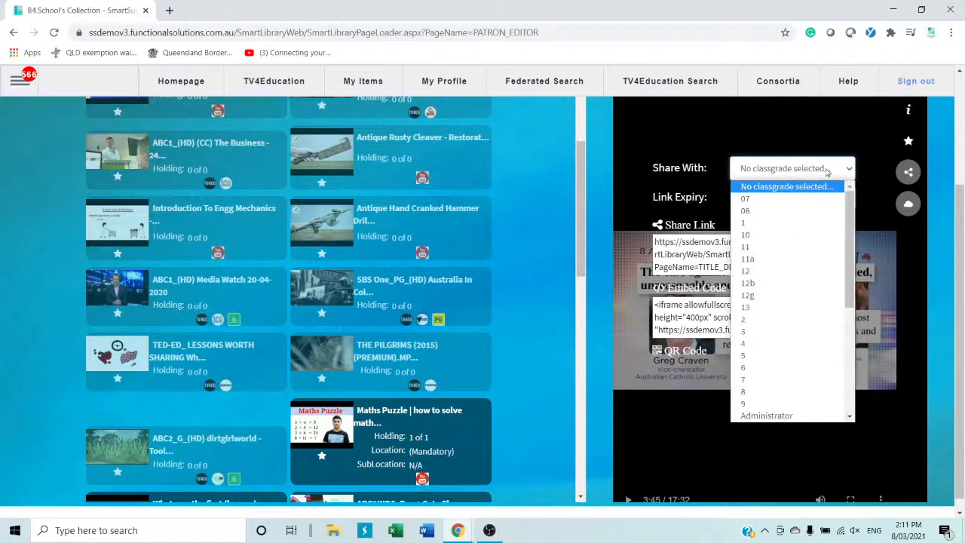
left_click(755, 236)
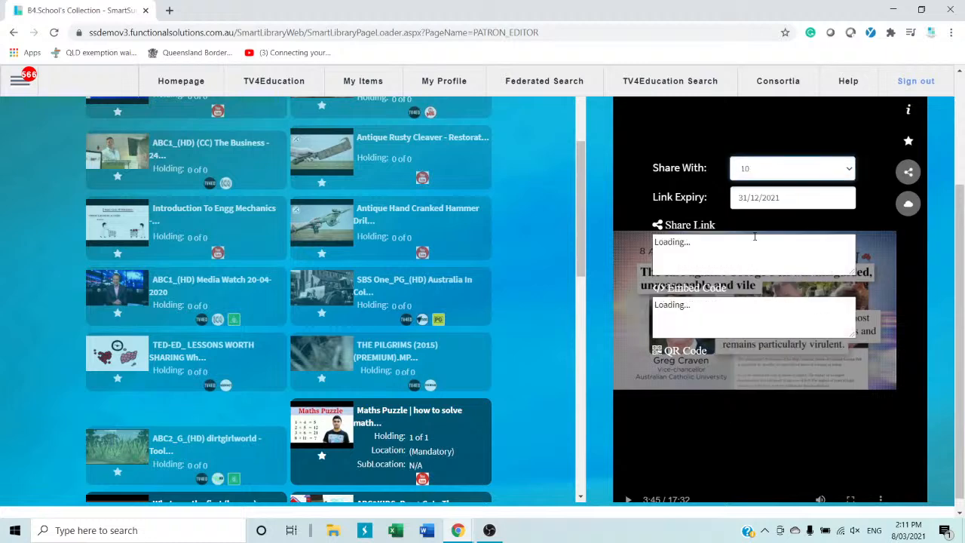
Set the share link's expiry date to 11/05/2021
left_click(806, 200)
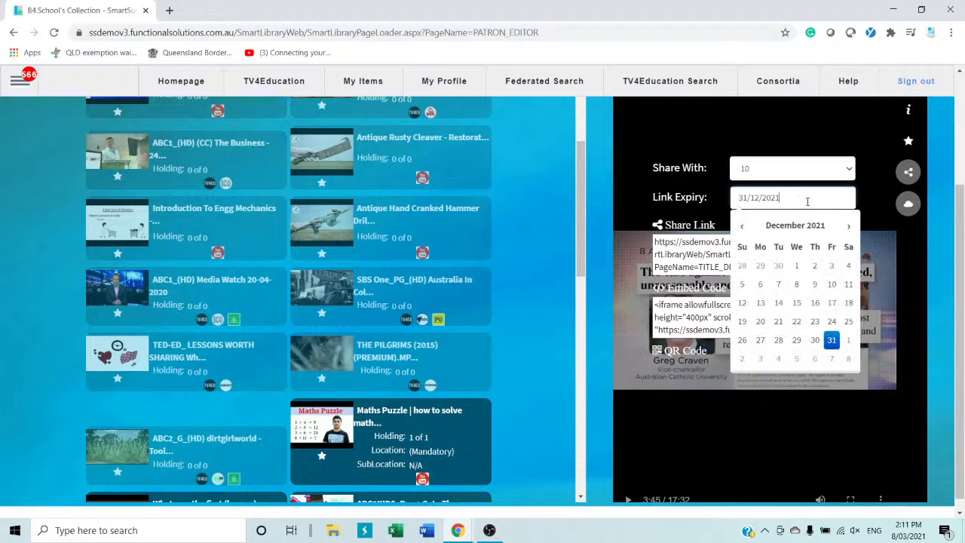
left_click(744, 228)
left_click(744, 228)
left_click(744, 227)
left_click(744, 228)
left_click(744, 227)
left_click(743, 228)
left_click(744, 228)
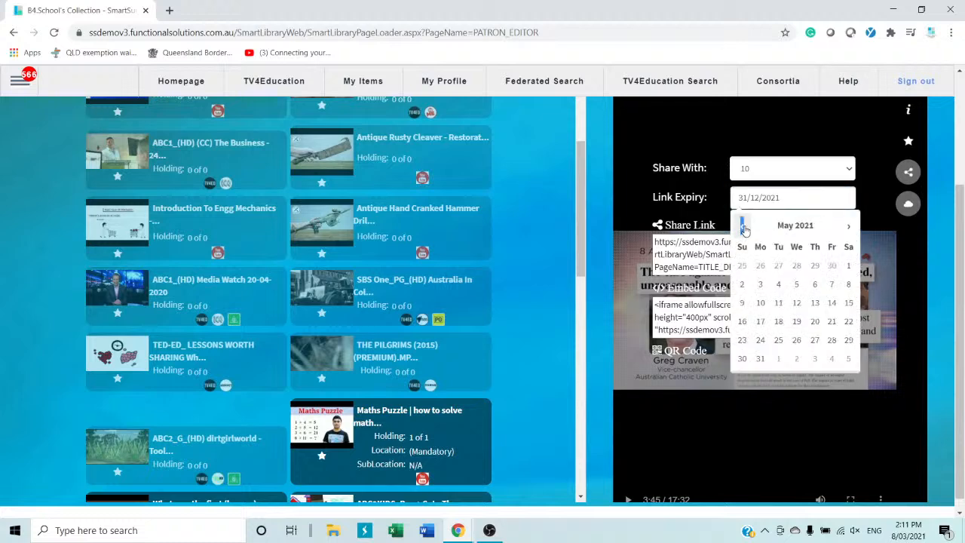
left_click(779, 305)
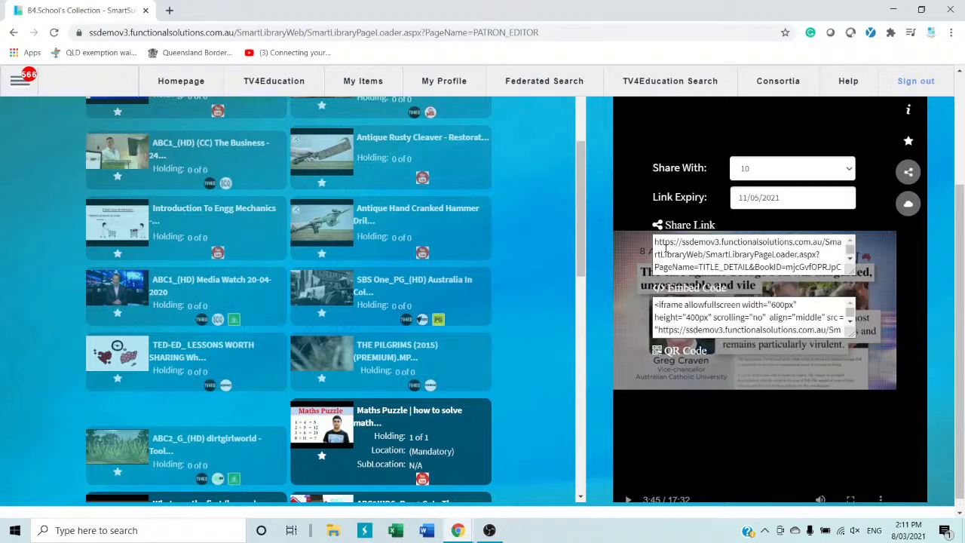
Copy the entire share link of the Media Watch video and close the sharing options
left_click(661, 243)
key("ctrl+a")
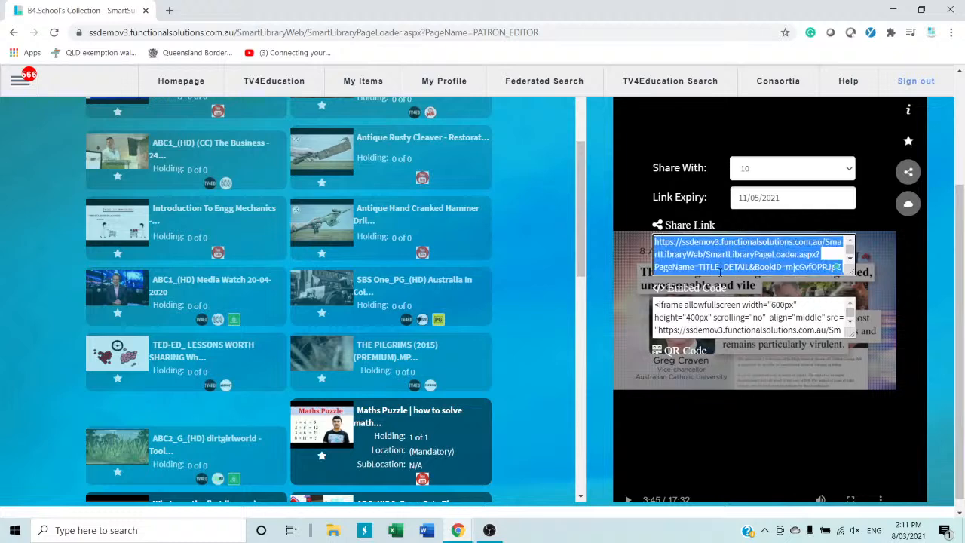
right_click(758, 256)
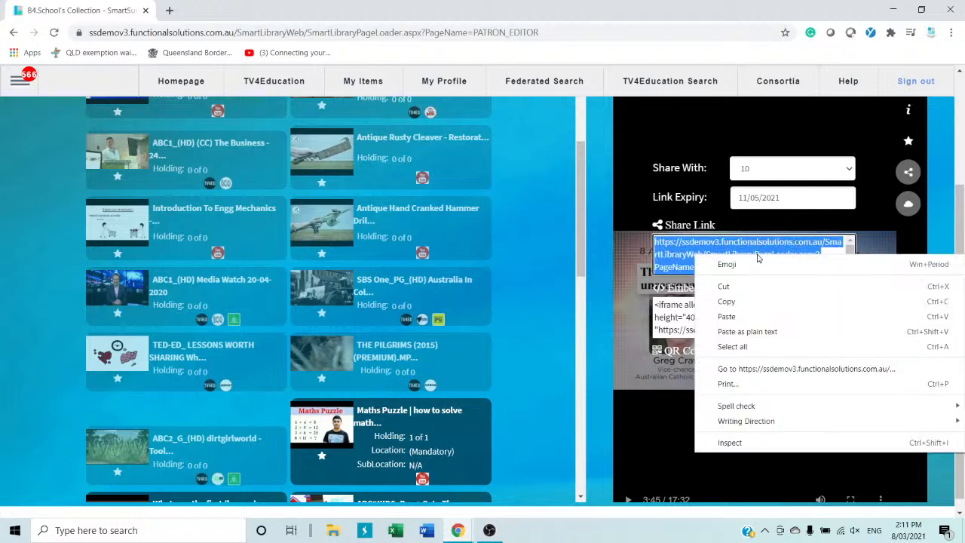
left_click(742, 301)
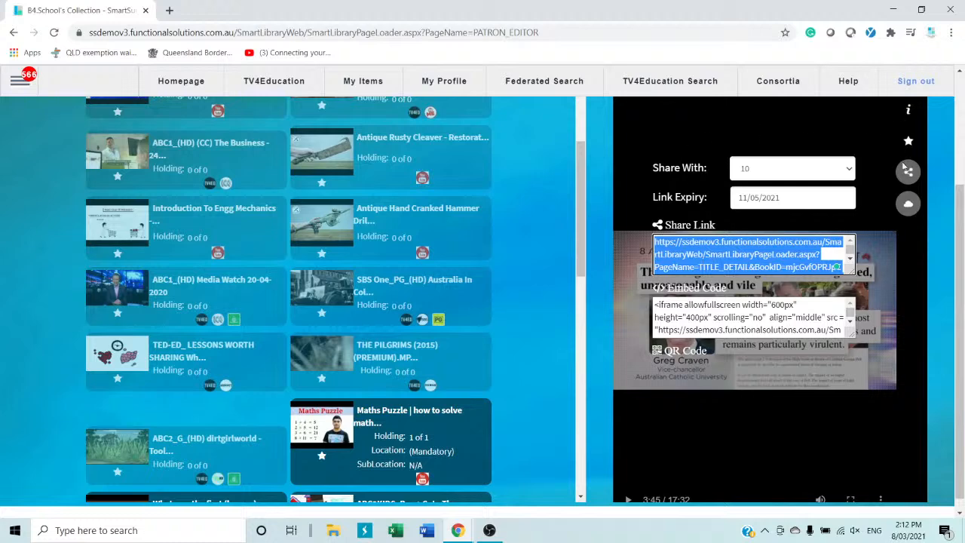
left_click(913, 181)
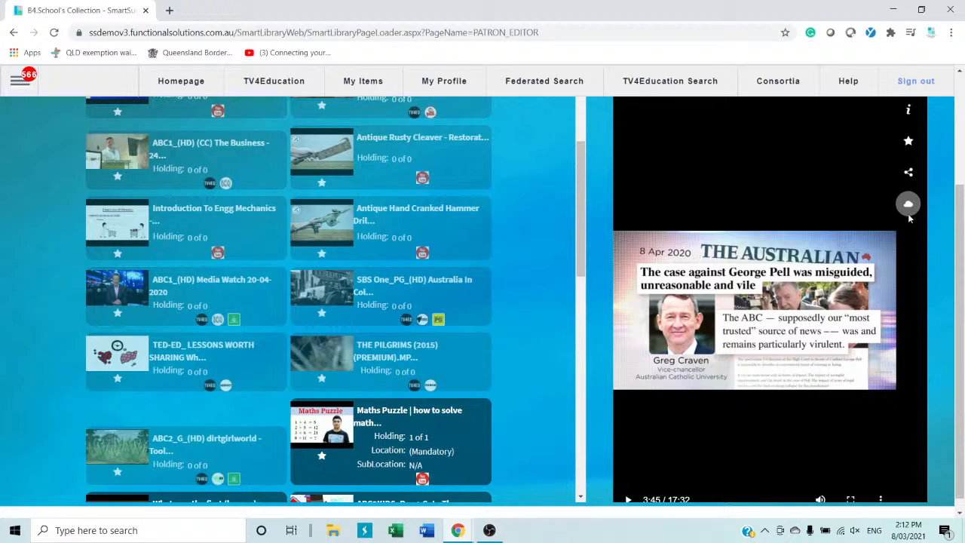
Show the Media Watch video's information and download its MP4 file to the Patron Import folder
left_click(908, 113)
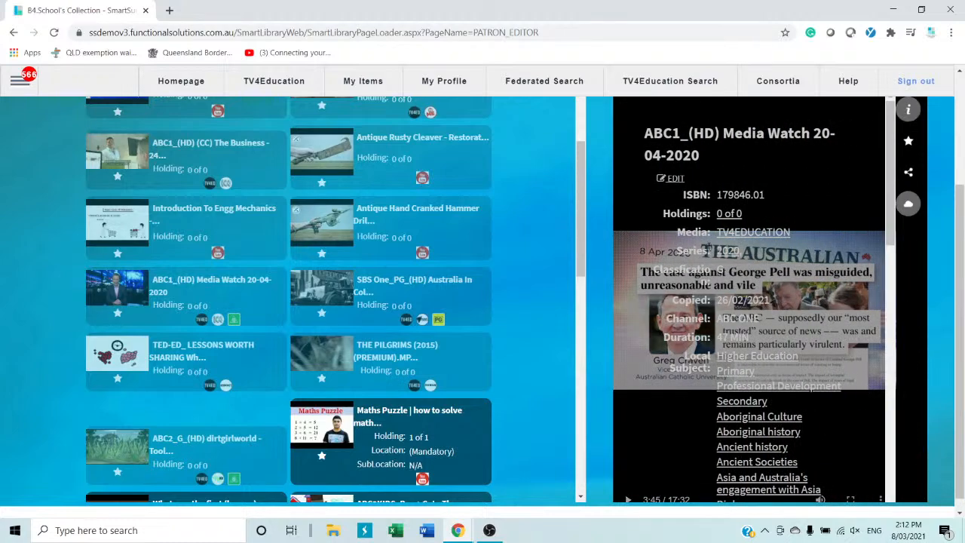
scroll(708, 246, "down", 6)
scroll(709, 246, "down", 5)
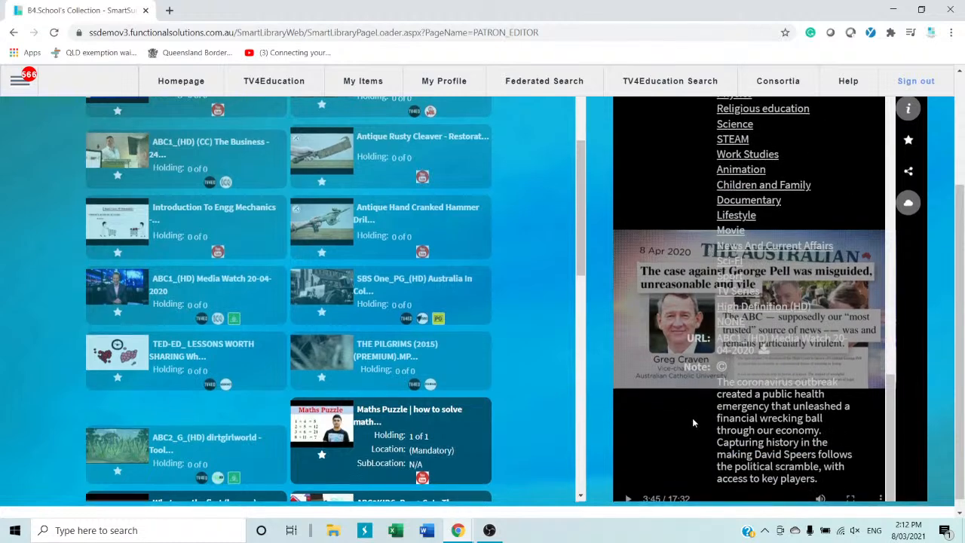
scroll(692, 417, "down", 1)
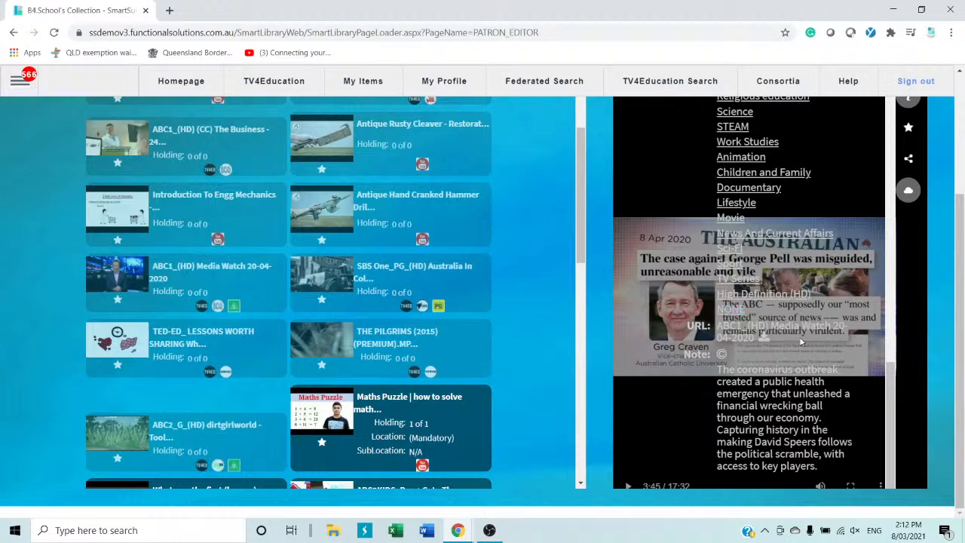
left_click_drag(822, 351, 724, 303)
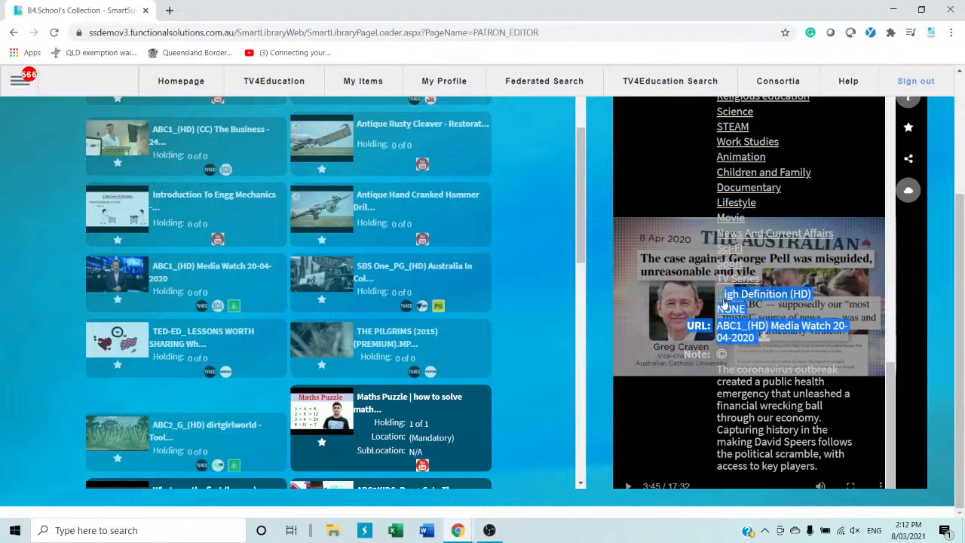
left_click(764, 341)
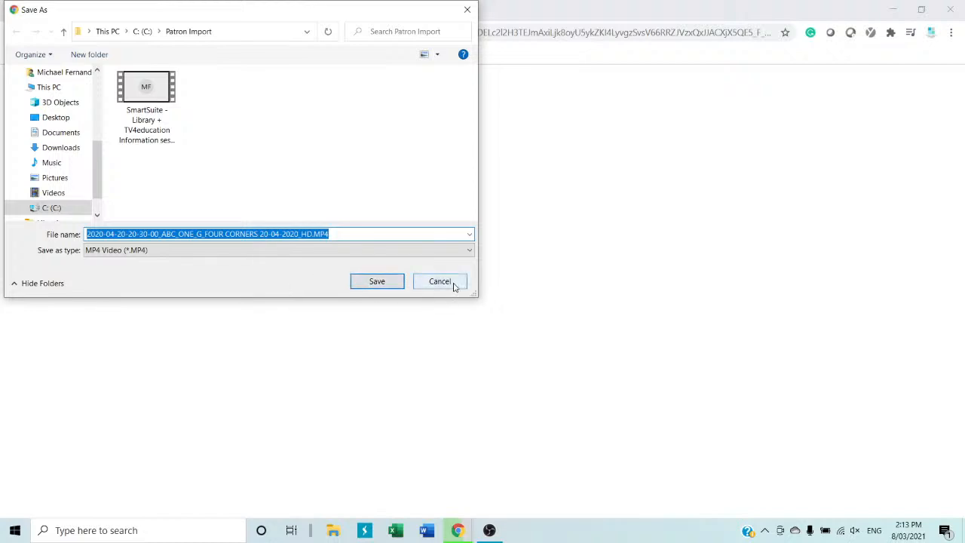
left_click(364, 282)
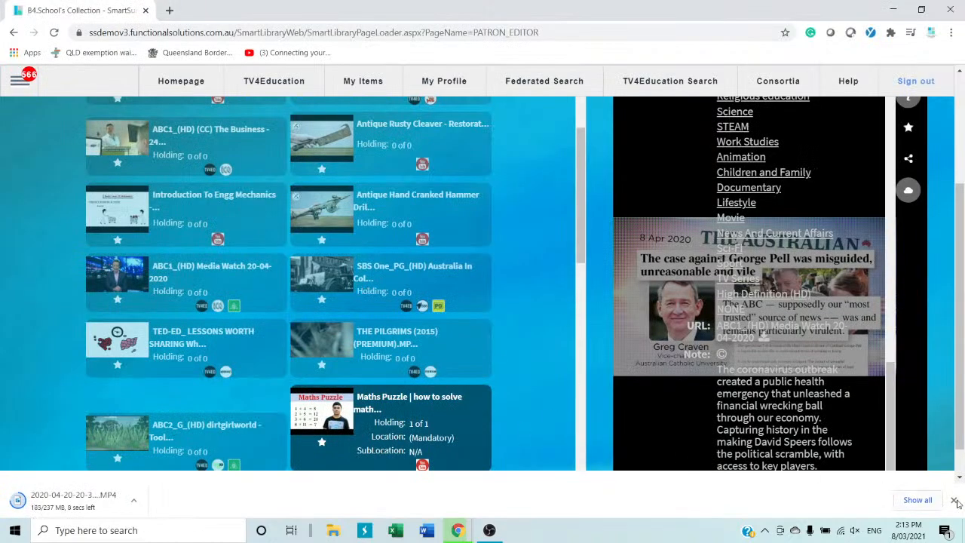
left_click(954, 500)
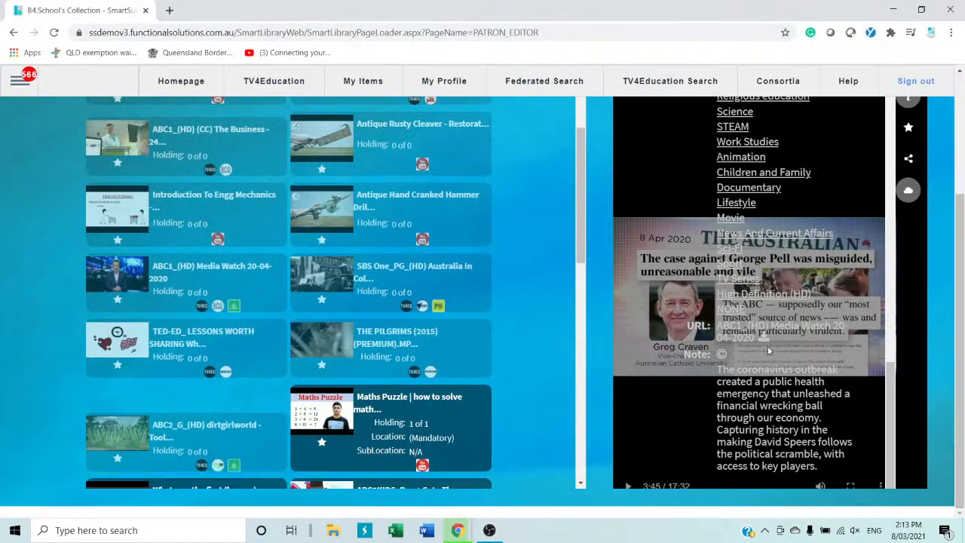
left_click(765, 341)
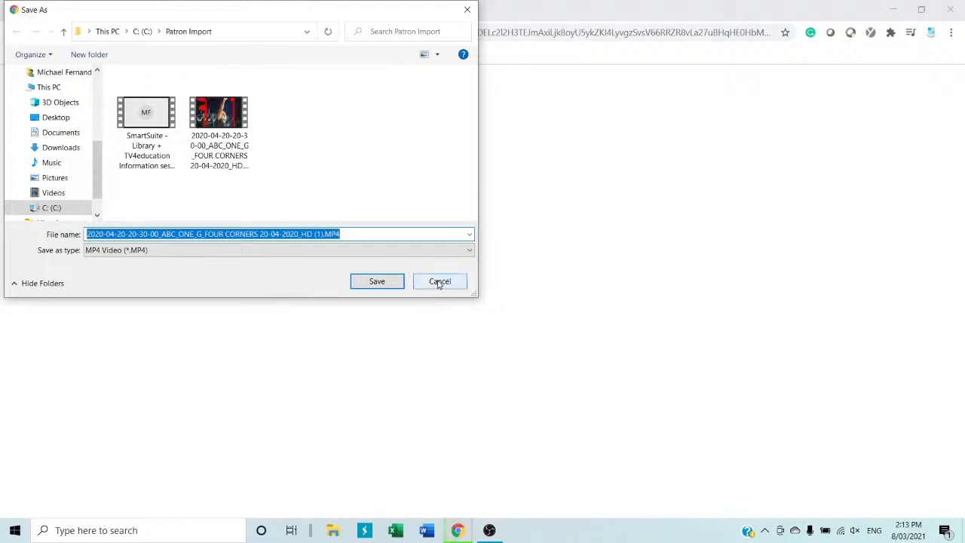
left_click(440, 282)
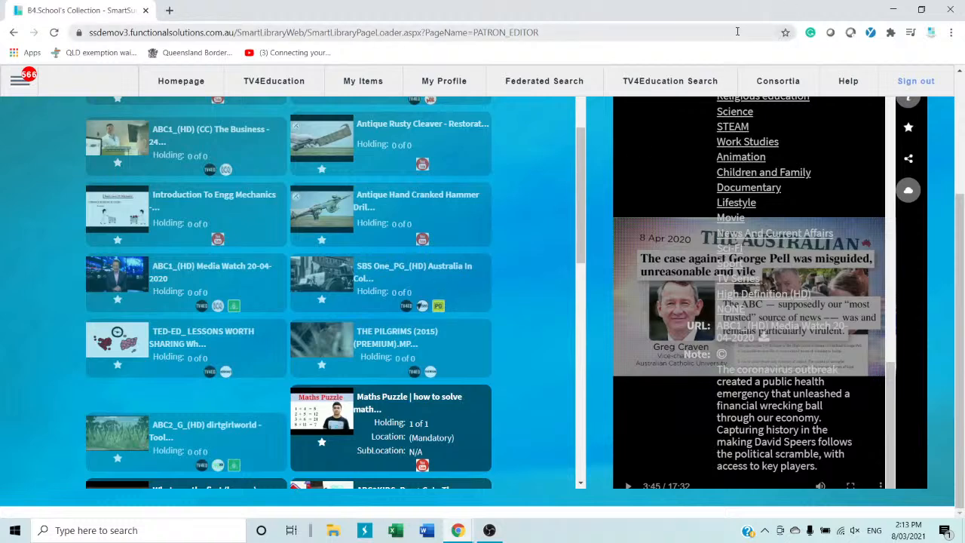
left_click_drag(450, 33, 760, 34)
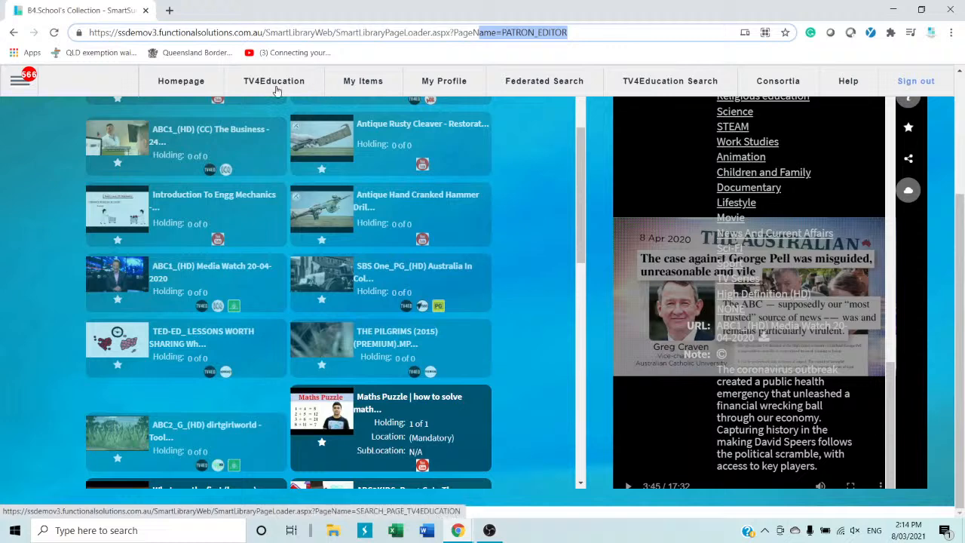
Open the TV4Education page, look through its video categories and run a SmartSearch for "science"
left_click(277, 88)
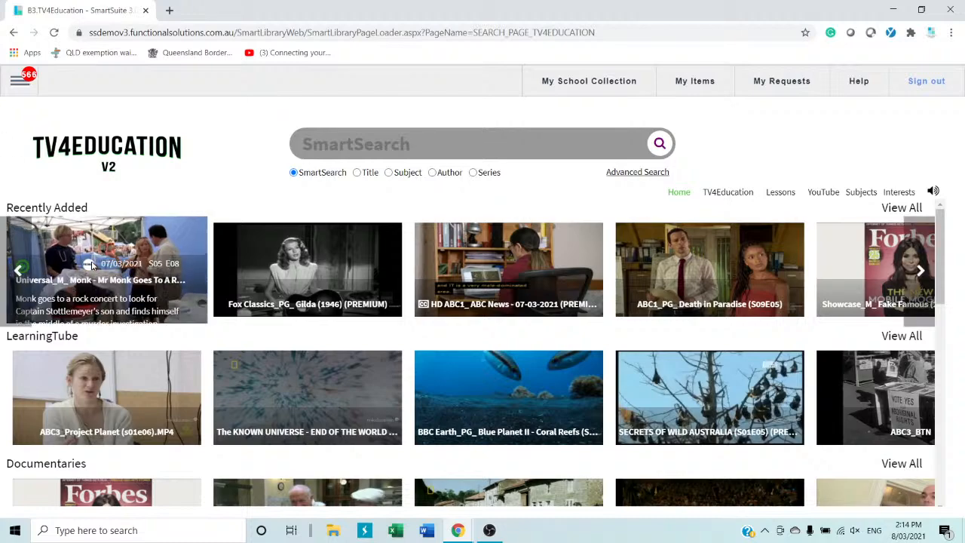
scroll(89, 275, "down", 2)
scroll(89, 275, "down", 8)
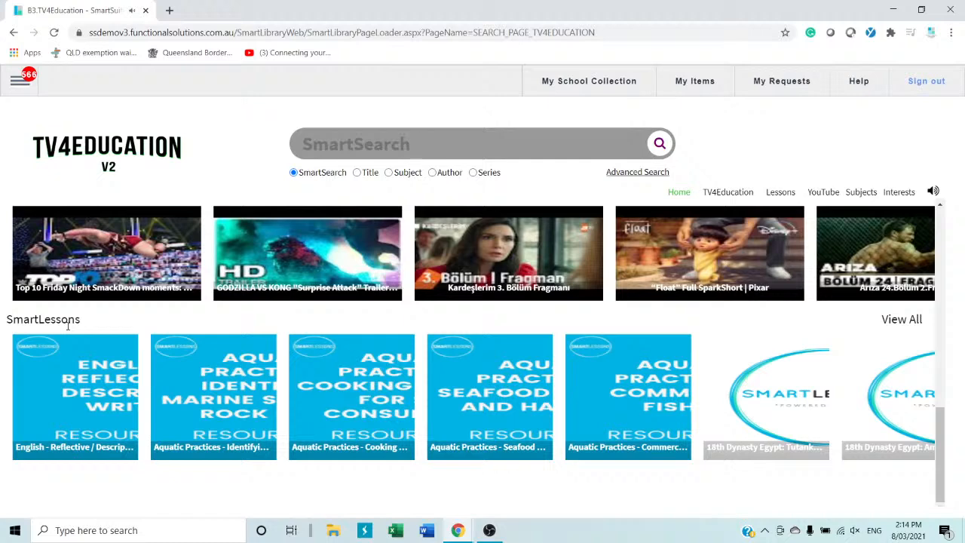
scroll(178, 177, "up", 3)
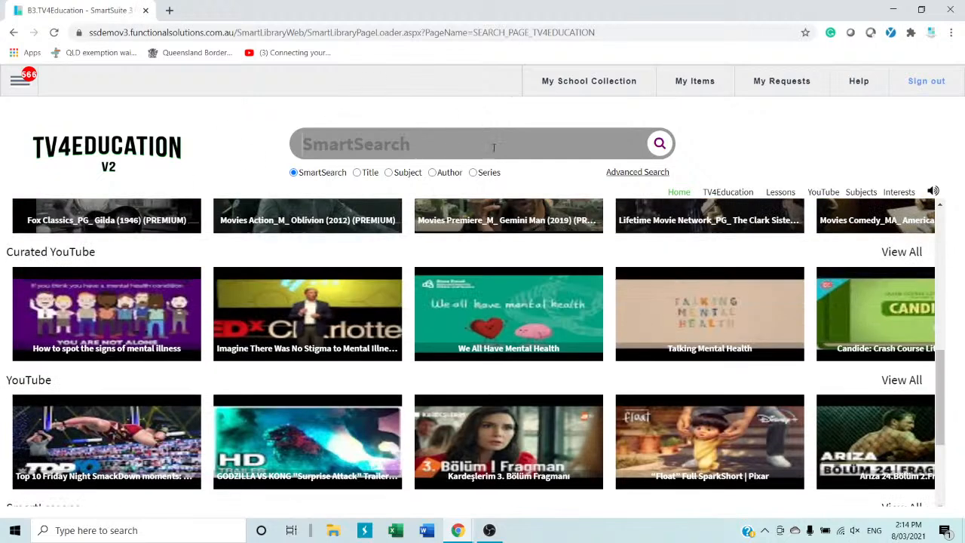
type("science")
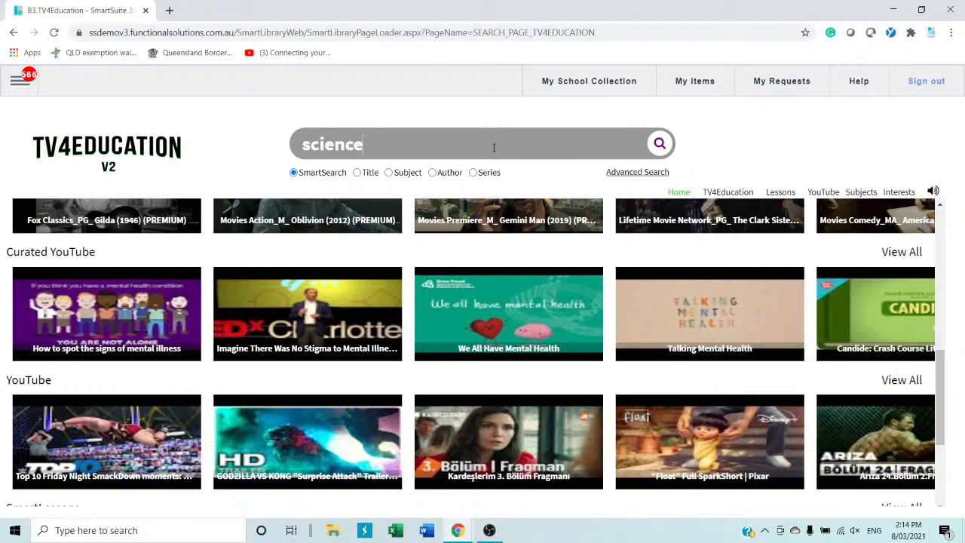
key("Return")
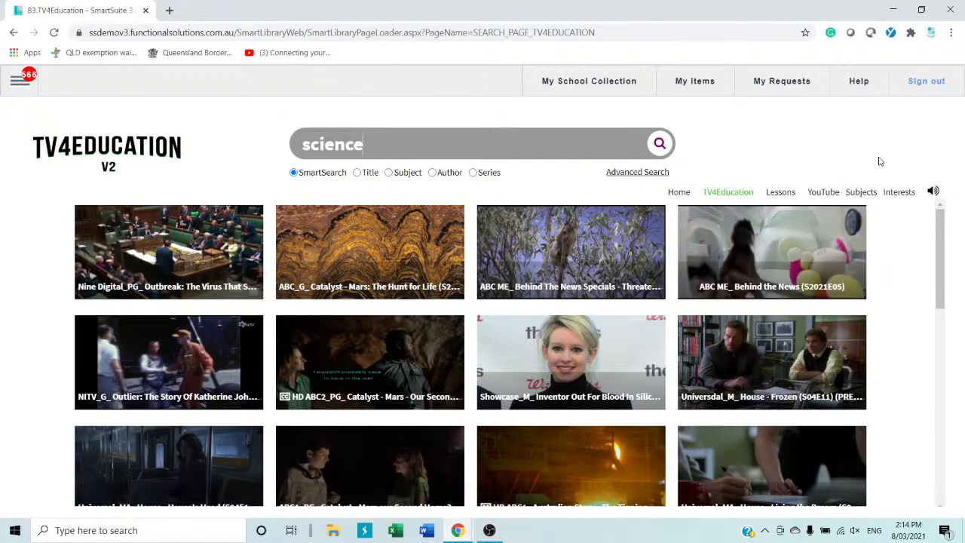
Browse the Chemistry videos under the Science subject, and switch to the Lessons results
left_click(865, 195)
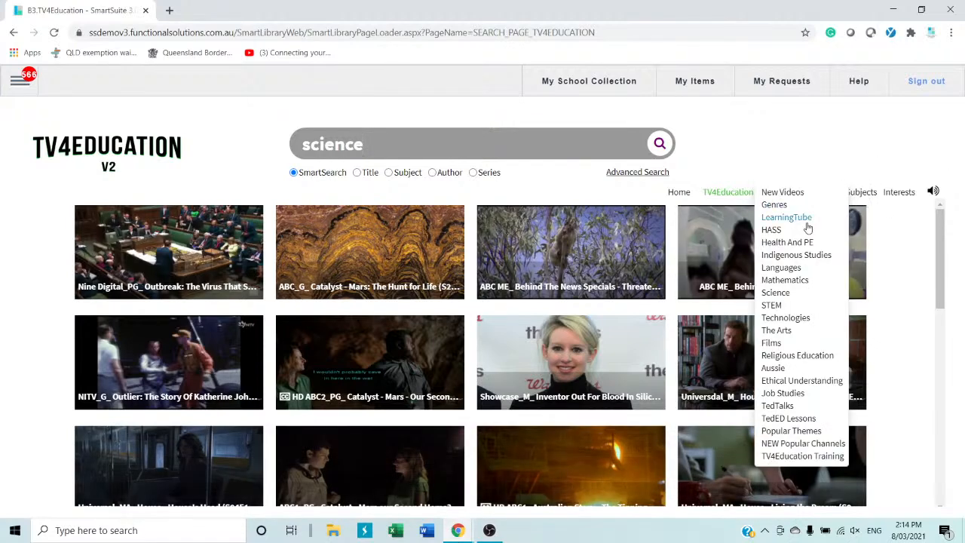
mouse_move(775, 300)
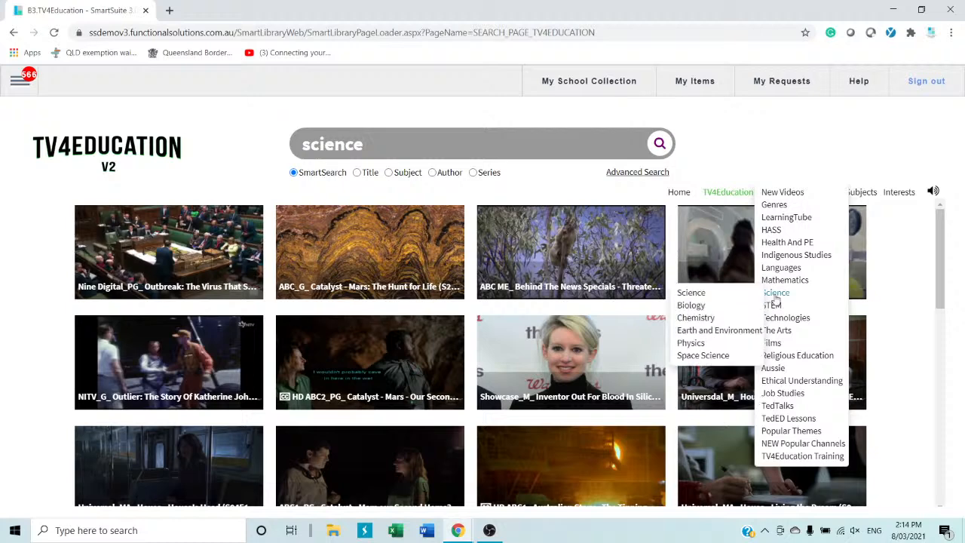
left_click(691, 324)
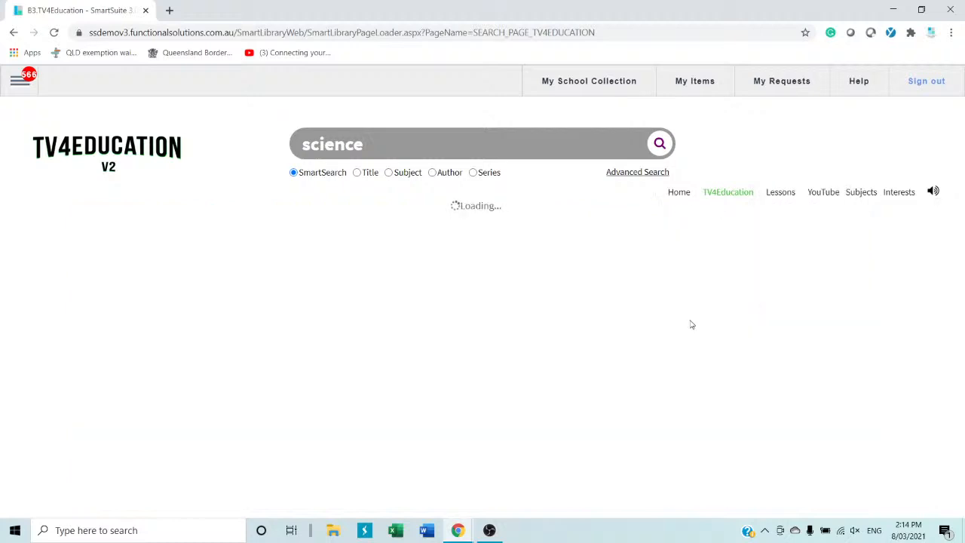
scroll(689, 325, "down", 3)
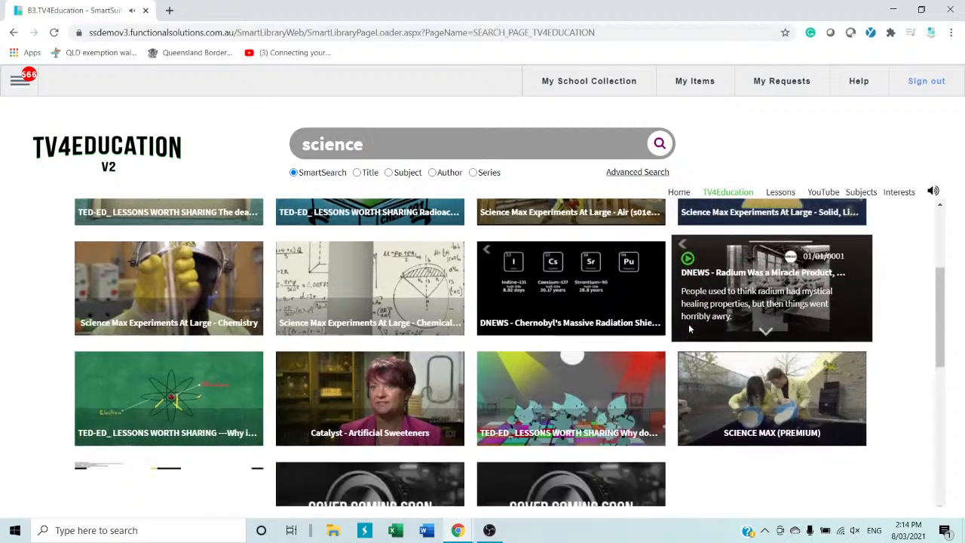
scroll(688, 323, "down", 10)
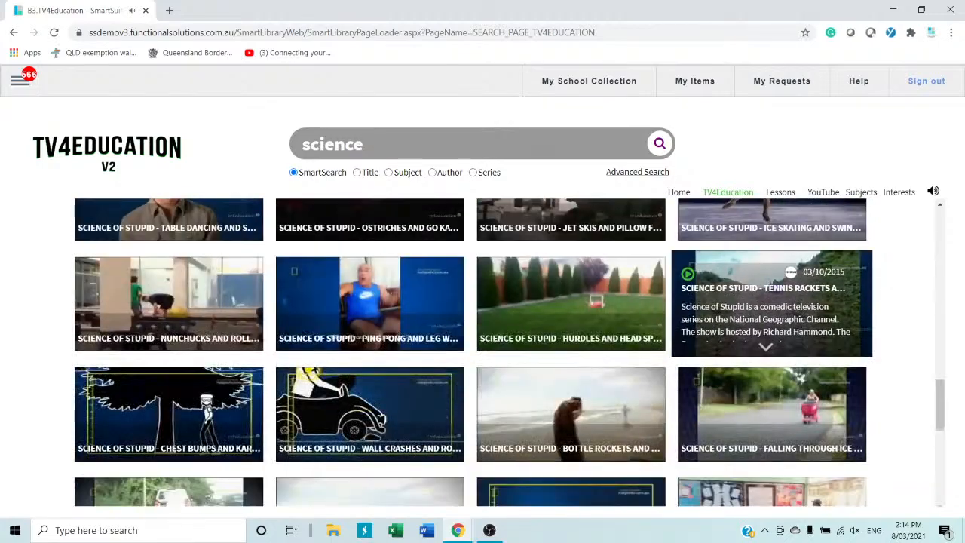
scroll(688, 323, "down", 5)
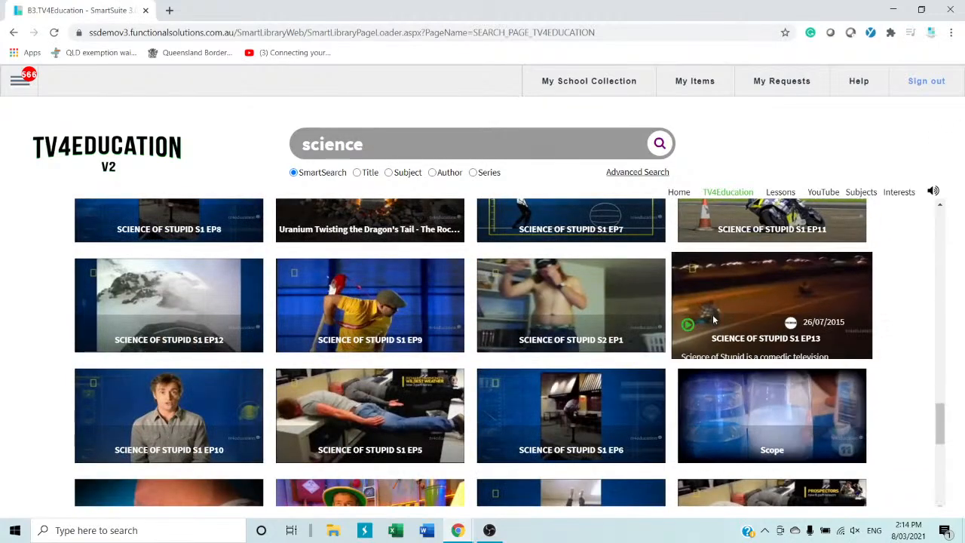
left_click(783, 193)
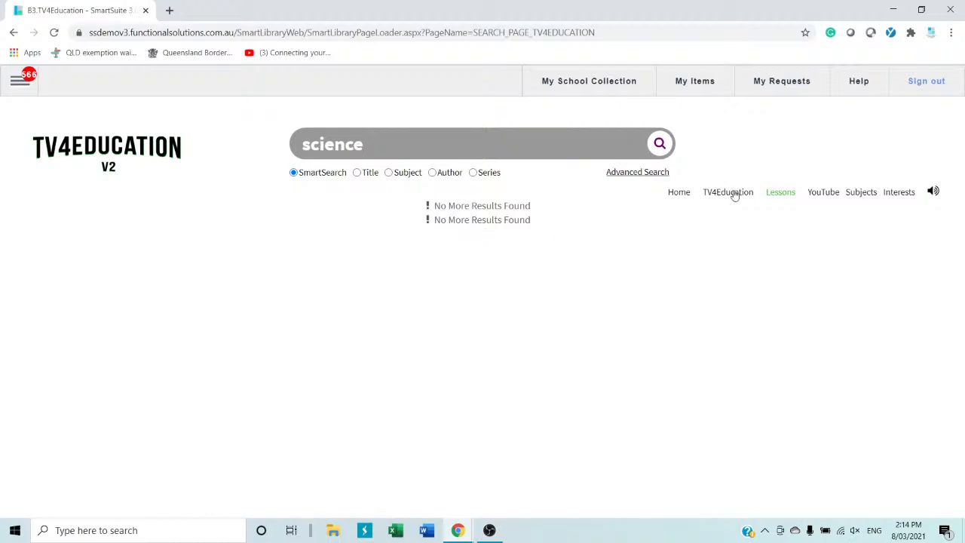
Switch to the curated YouTube results and look through them to the end of the list
left_click(829, 196)
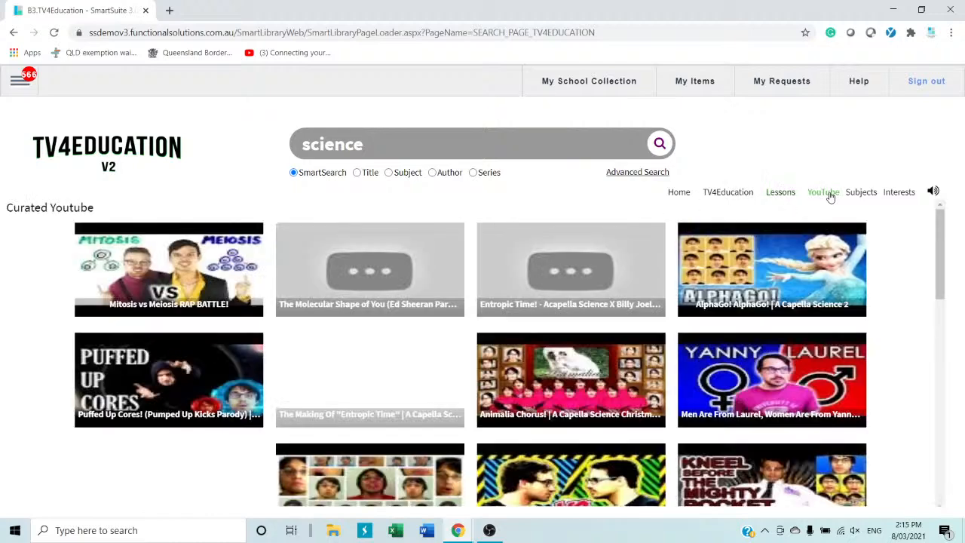
scroll(625, 459, "down", 10)
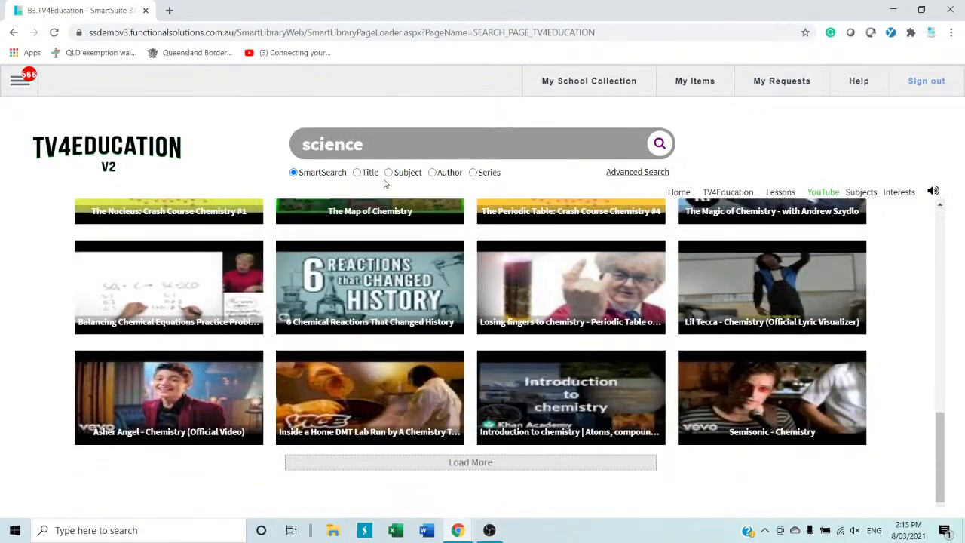
Replace the search text with "gfhfgh fghf ghfgh fg hfghfgh \" and show the TV4Education results for it
left_click_drag(404, 151, 218, 149)
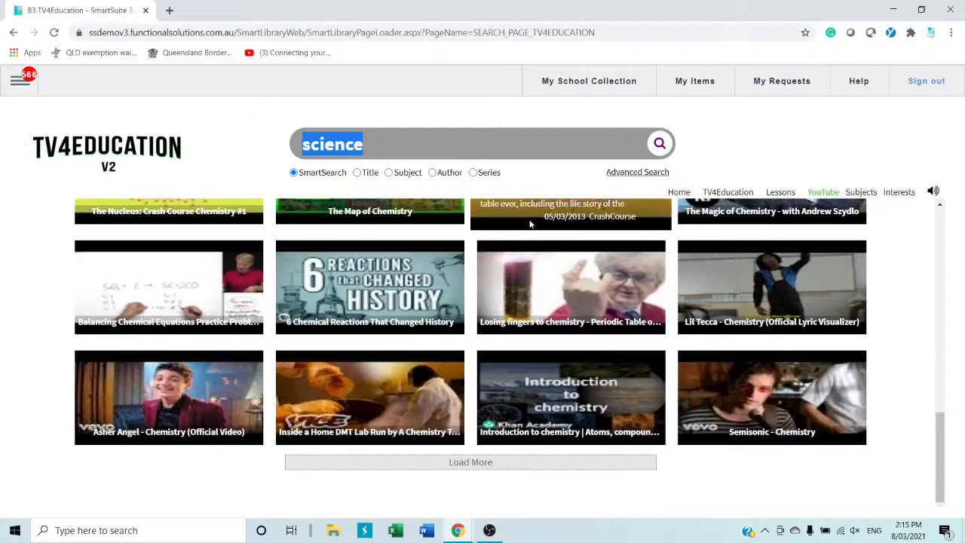
type("gfhfgh fghf ghfgh")
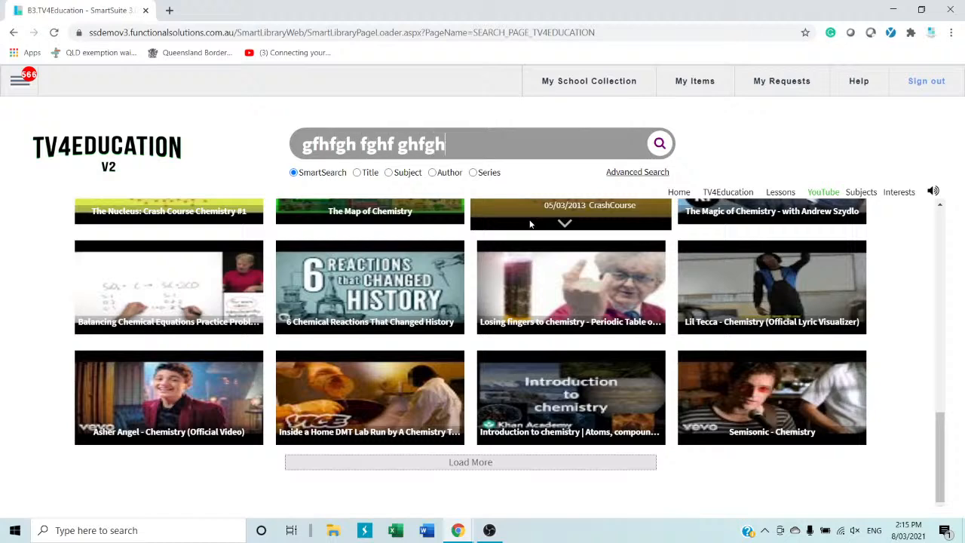
type(" fg hfghfgh ")
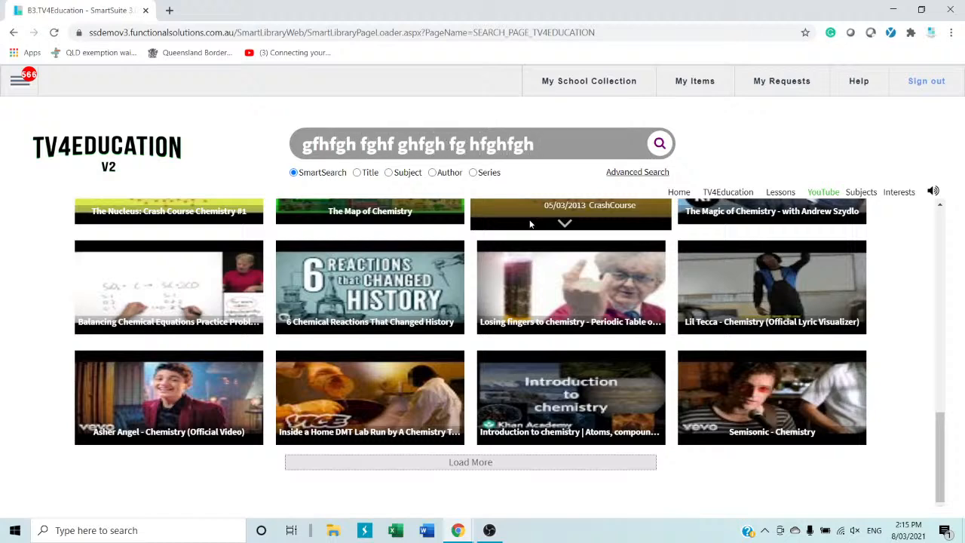
type("\\")
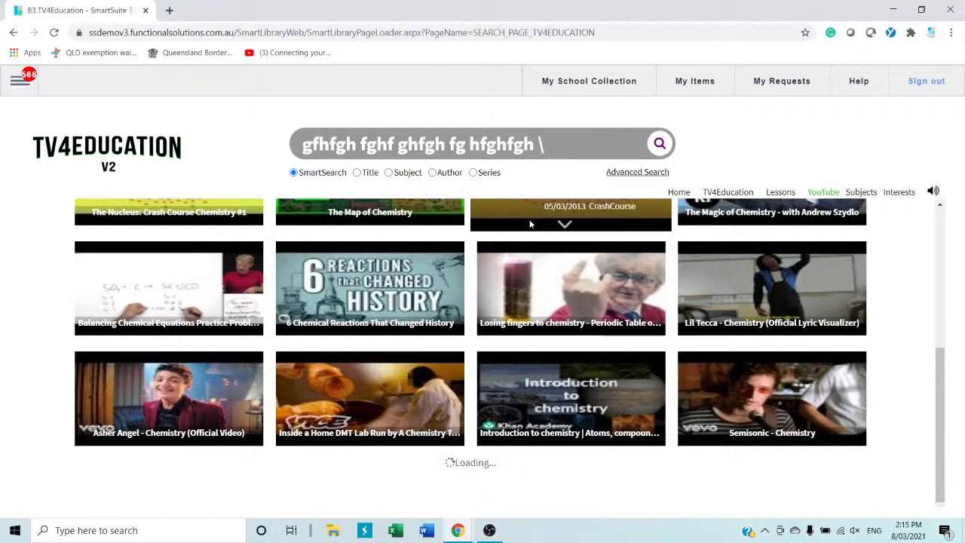
left_click(722, 194)
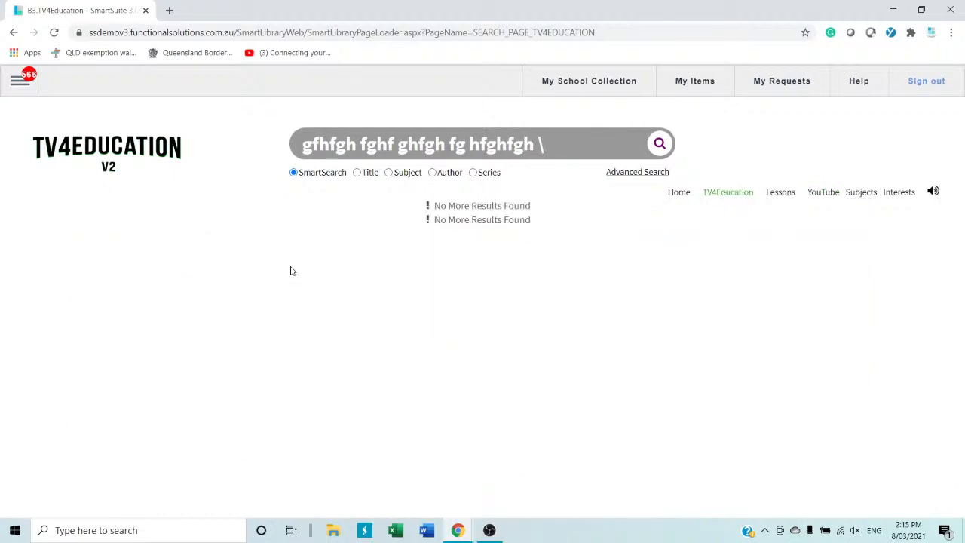
Show the Chemistry videos under the Science subject
mouse_move(861, 195)
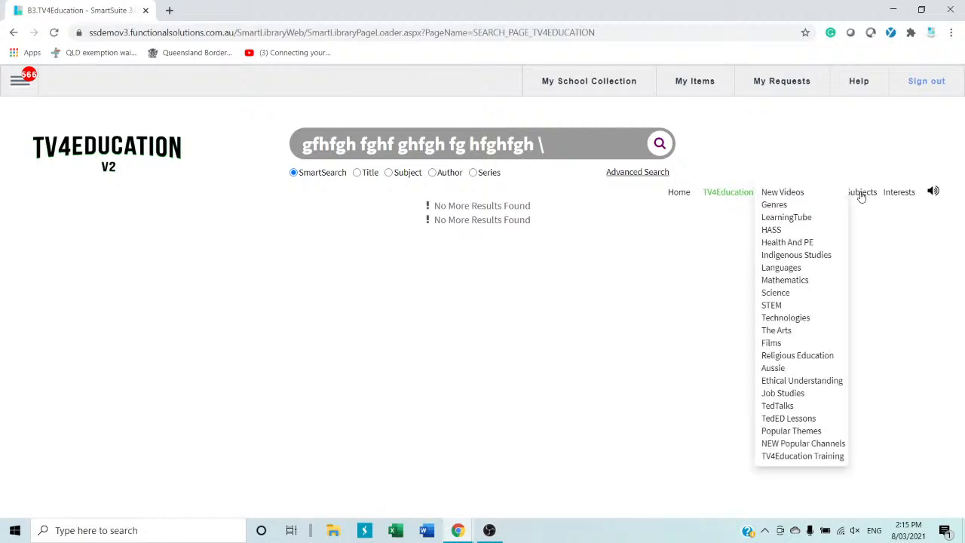
mouse_move(769, 292)
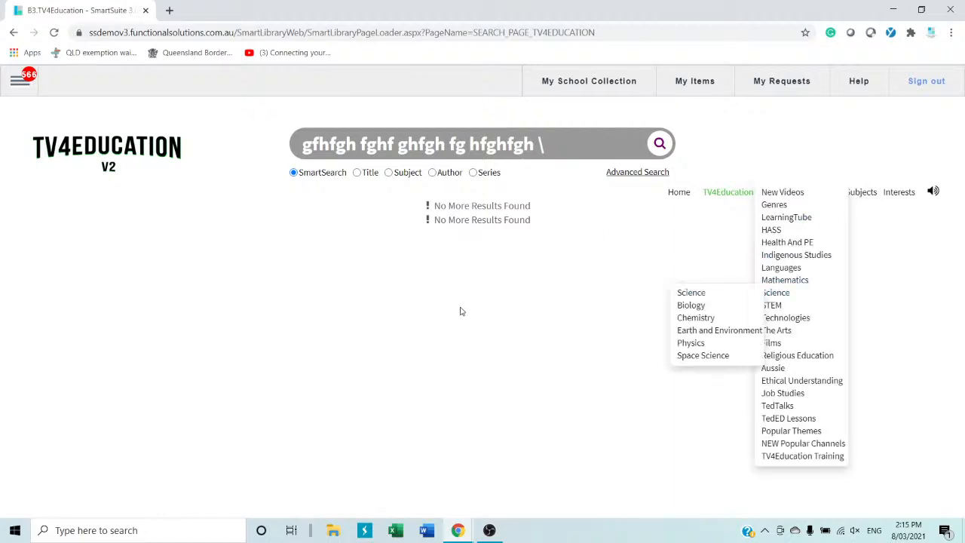
left_click(682, 318)
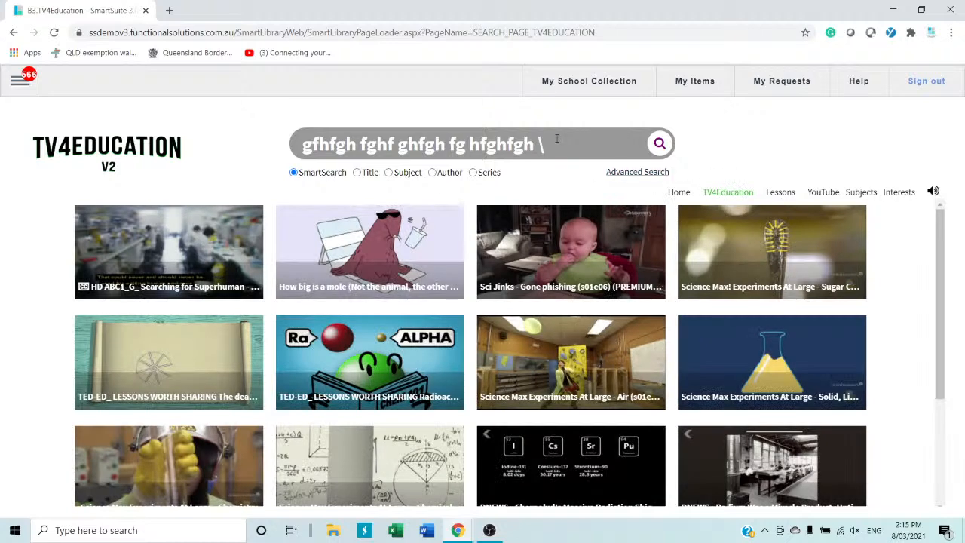
Go to My Requests, start a new Topic Request and look through its form
left_click(772, 87)
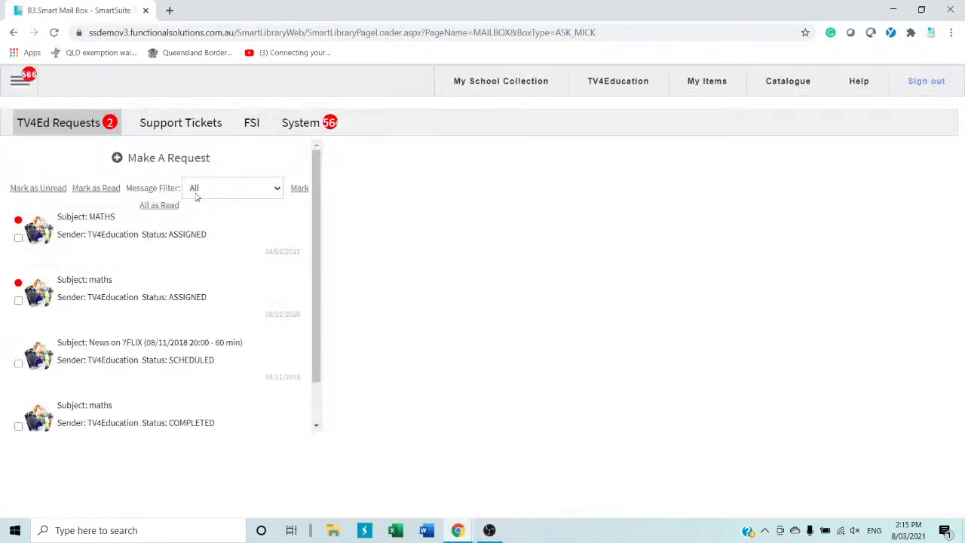
left_click(167, 158)
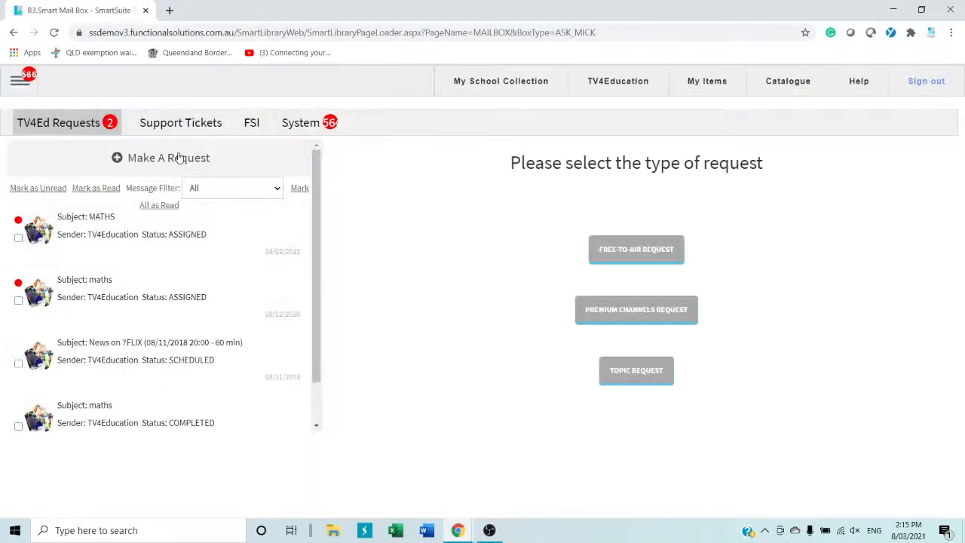
left_click(635, 370)
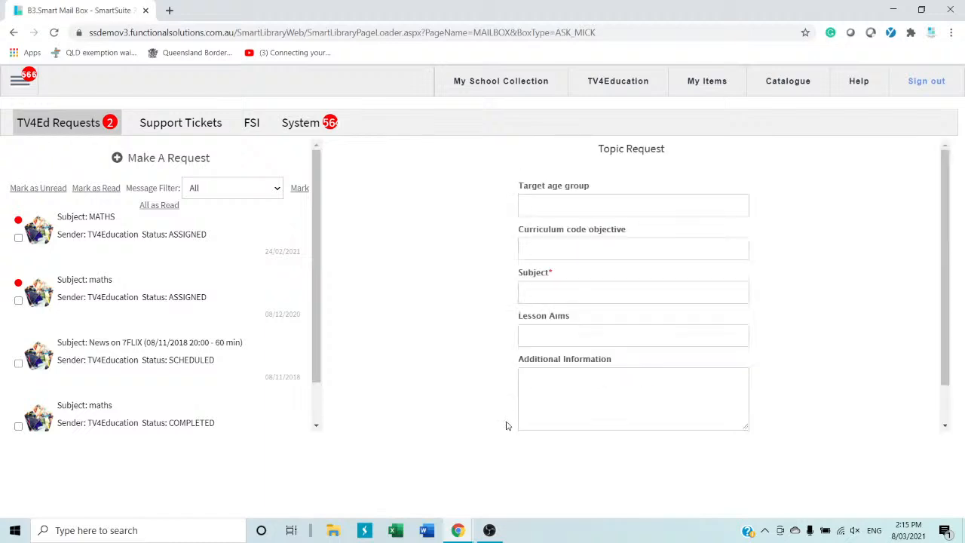
scroll(671, 408, "down", 1)
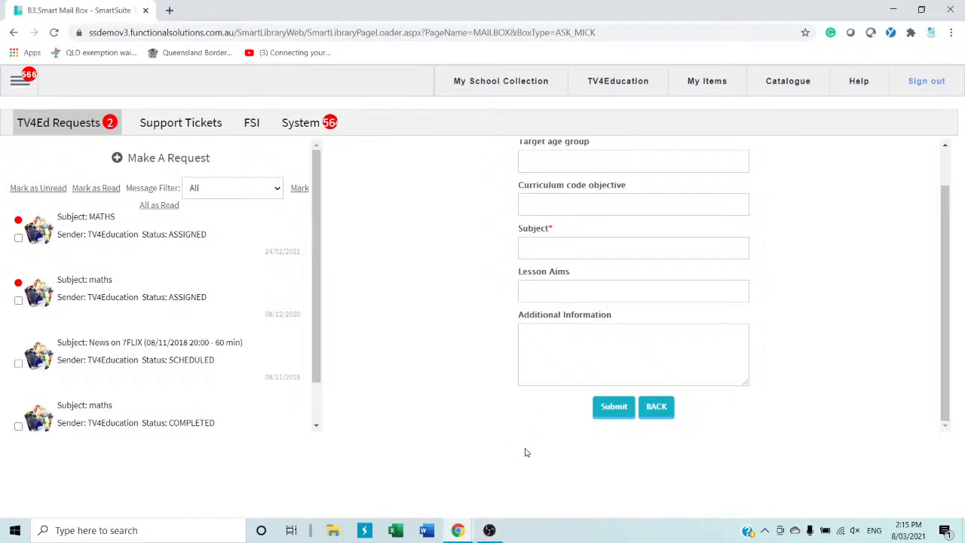
scroll(526, 441, "up", 1)
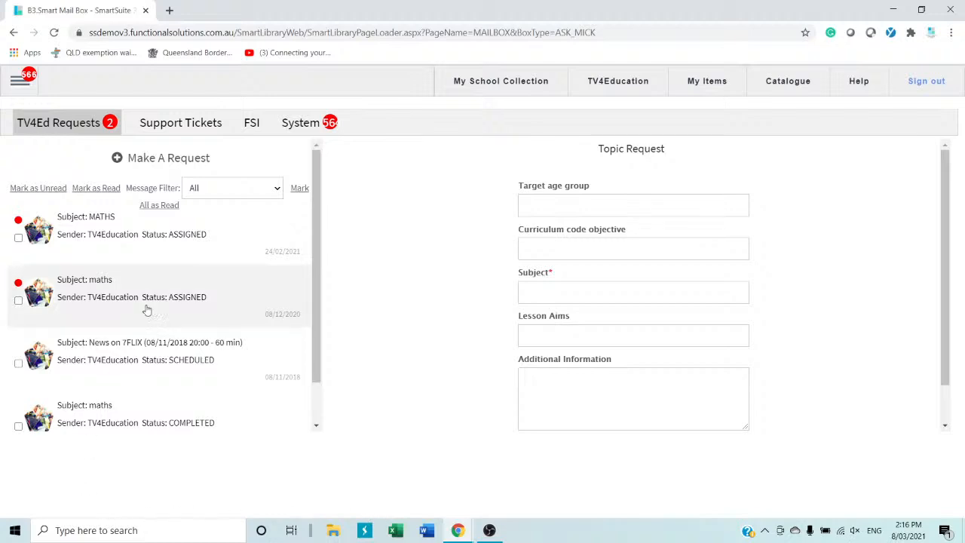
Start a Premium Channels request for the ACCTV channel and look through its form
left_click(172, 168)
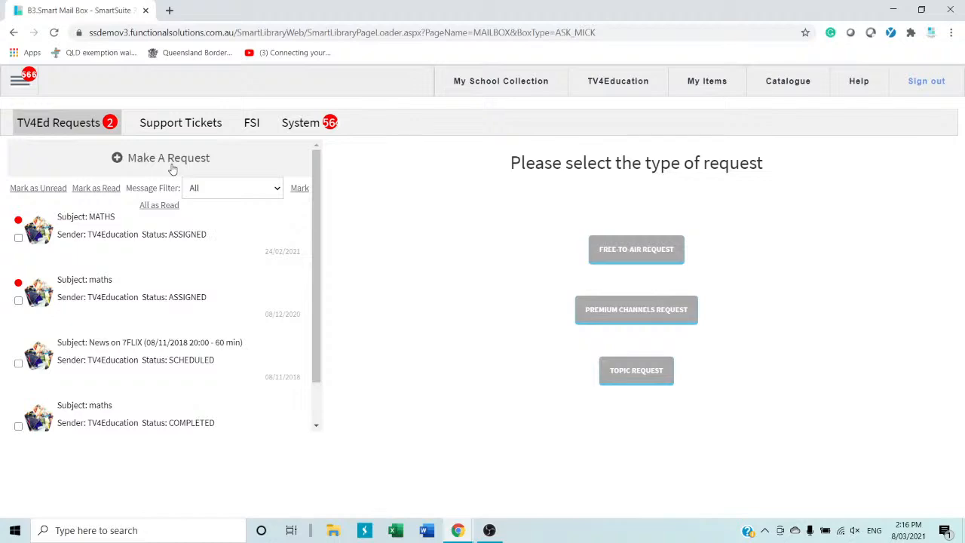
left_click(656, 309)
scroll(532, 410, "down", 10)
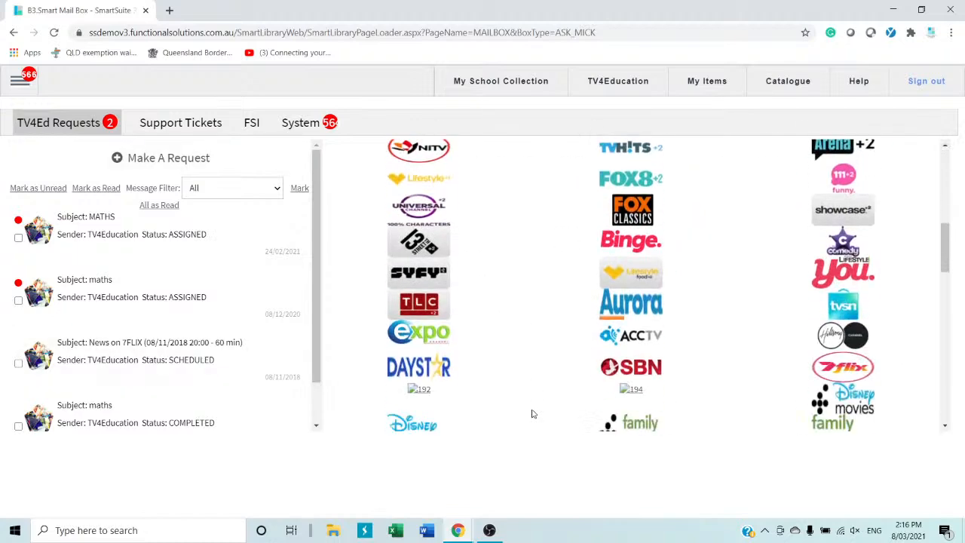
left_click(644, 343)
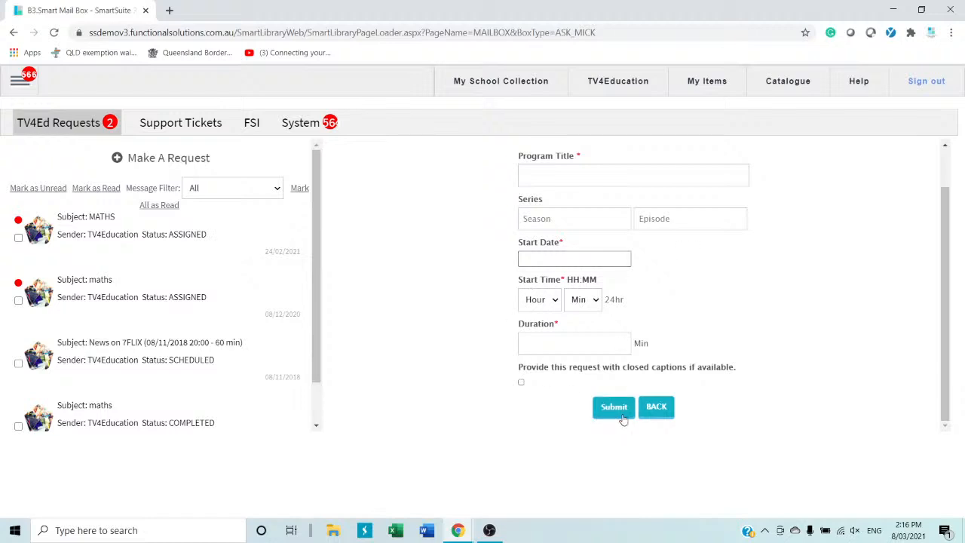
scroll(494, 349, "up", 1)
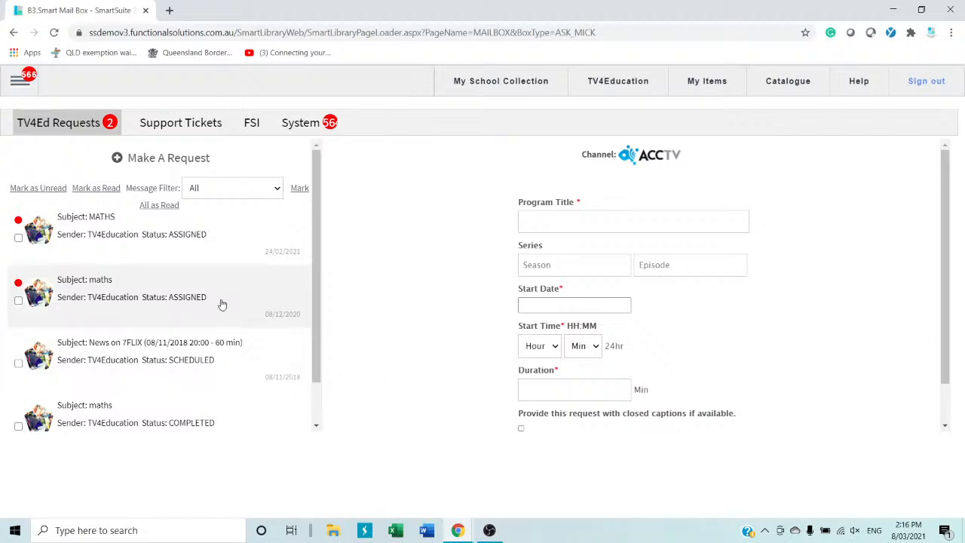
Start a Free-to-Air request and show its channel choices
left_click(162, 162)
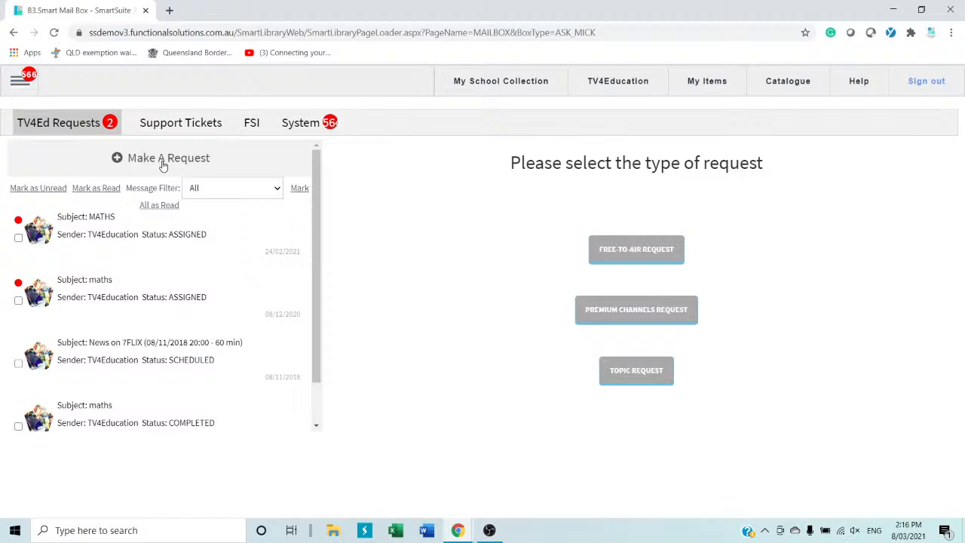
left_click(630, 251)
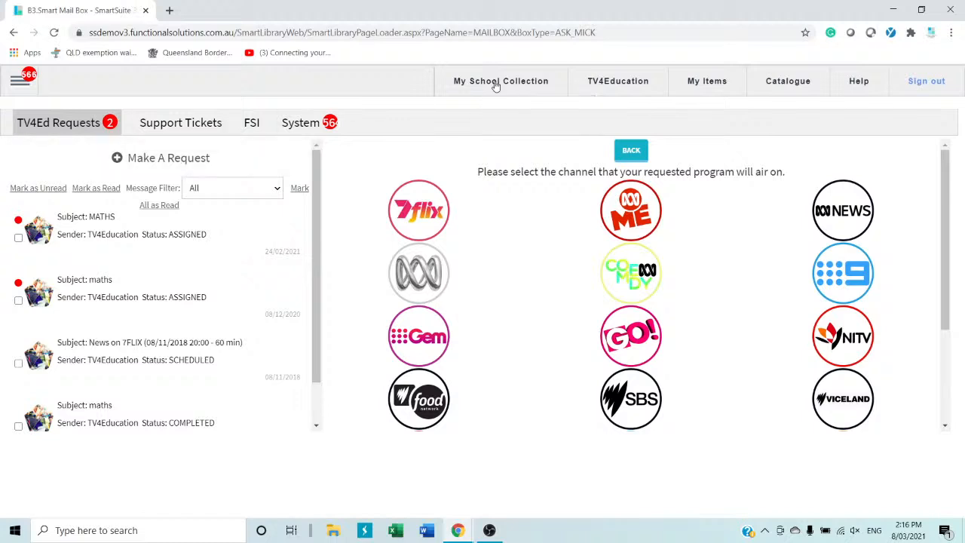
Return to TV4Education, enter "science" as the SmartSearch text and look through the YouTube videos
left_click_drag(496, 86, 593, 104)
left_click(615, 89)
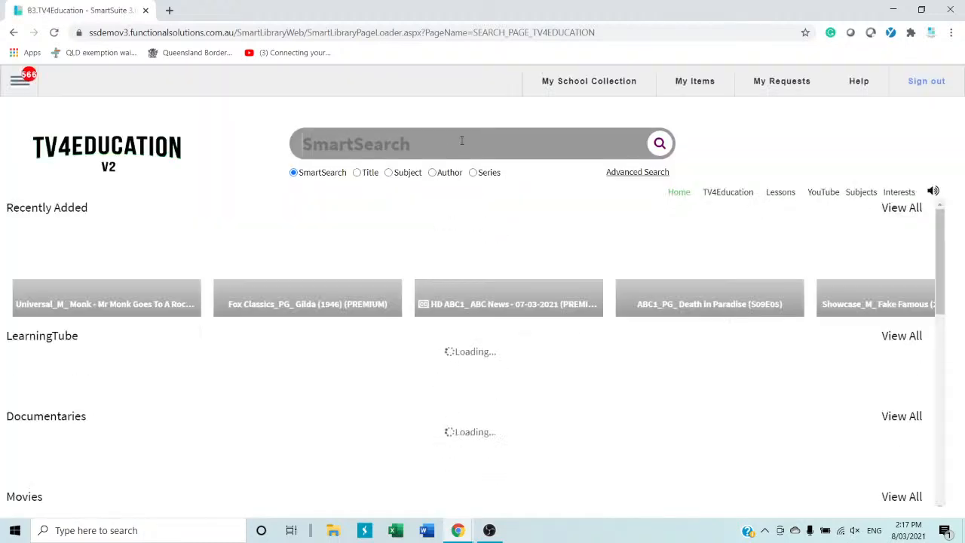
left_click(459, 141)
type("science")
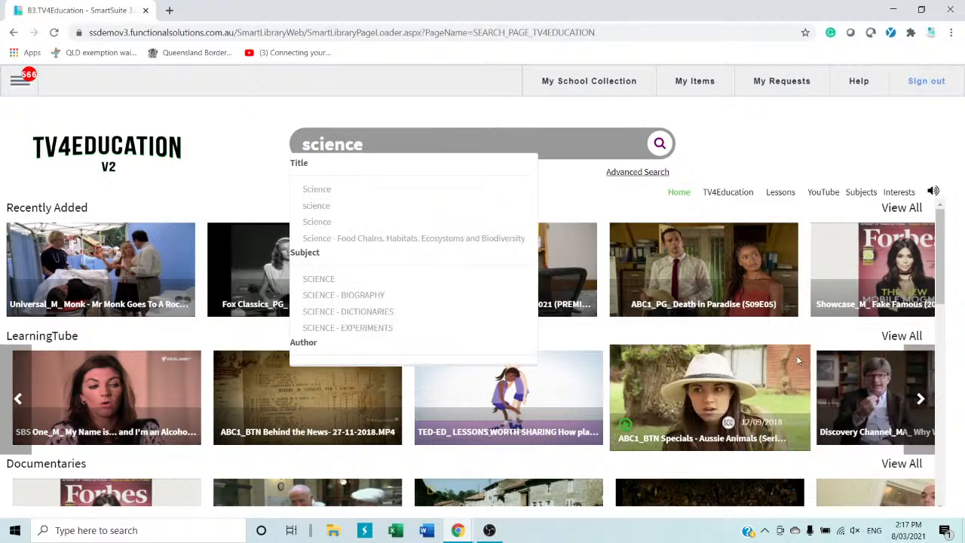
left_click(825, 193)
scroll(876, 410, "down", 10)
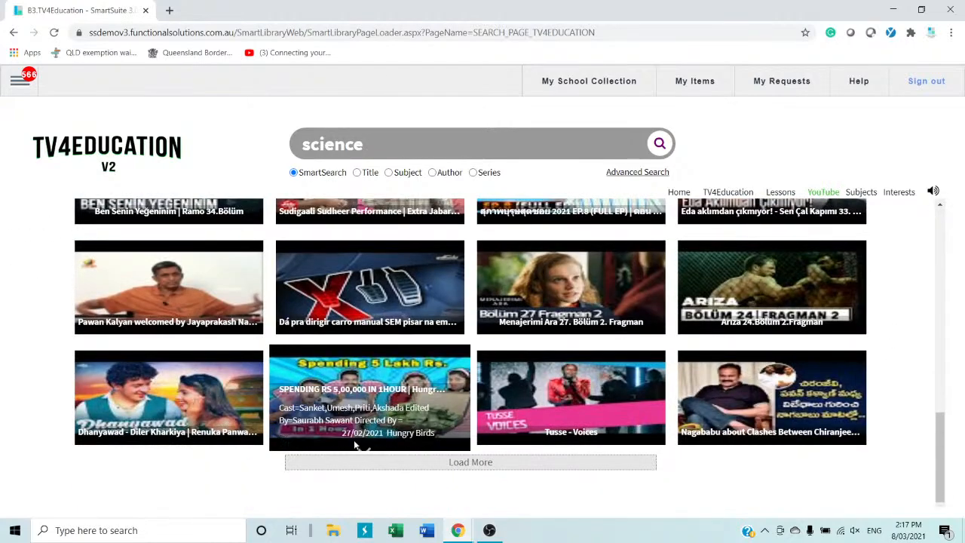
Load two more batches of YouTube videos and look through them
left_click(456, 464)
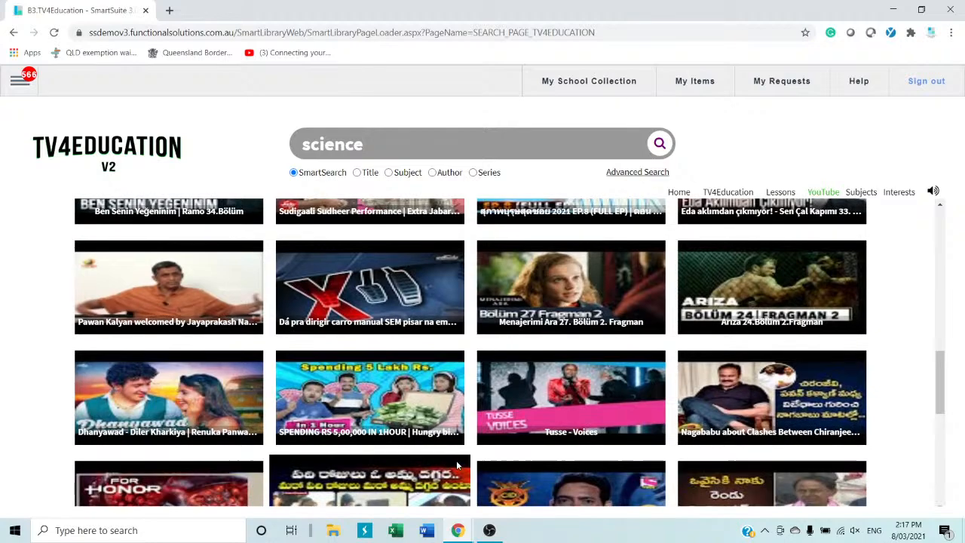
scroll(549, 438, "down", 5)
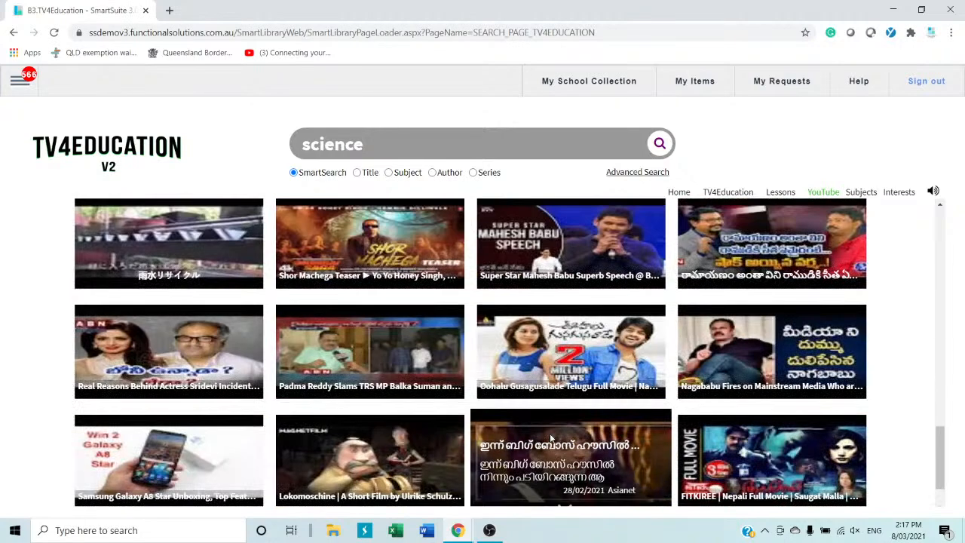
scroll(550, 438, "down", 1)
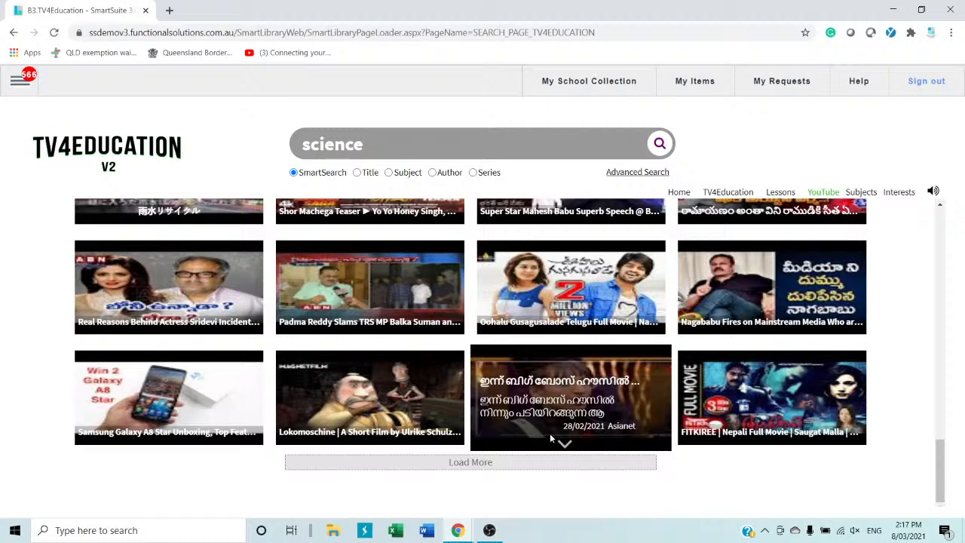
mouse_move(175, 362)
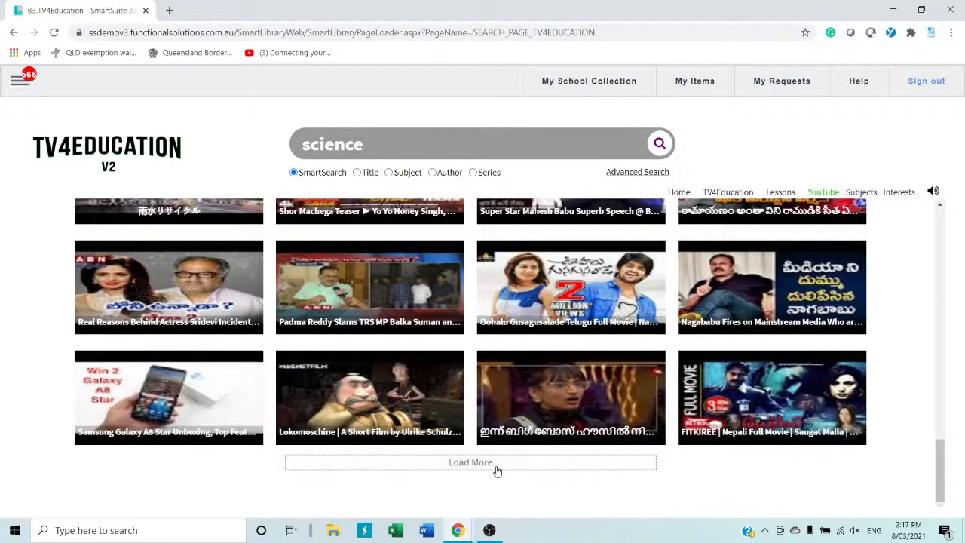
left_click(470, 461)
scroll(497, 468, "down", 5)
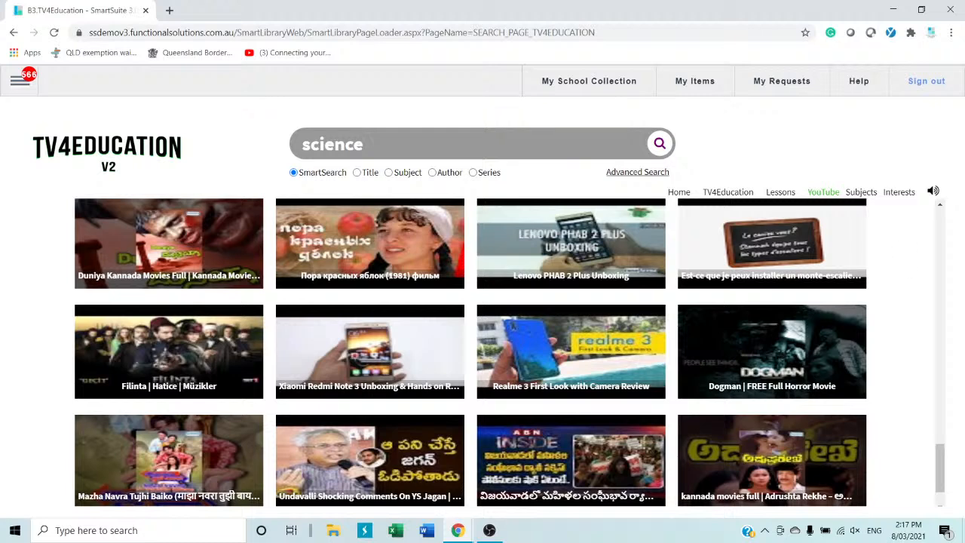
Run the SmartSearch for "science" in the YouTube category, load more results and look them over
left_click(659, 144)
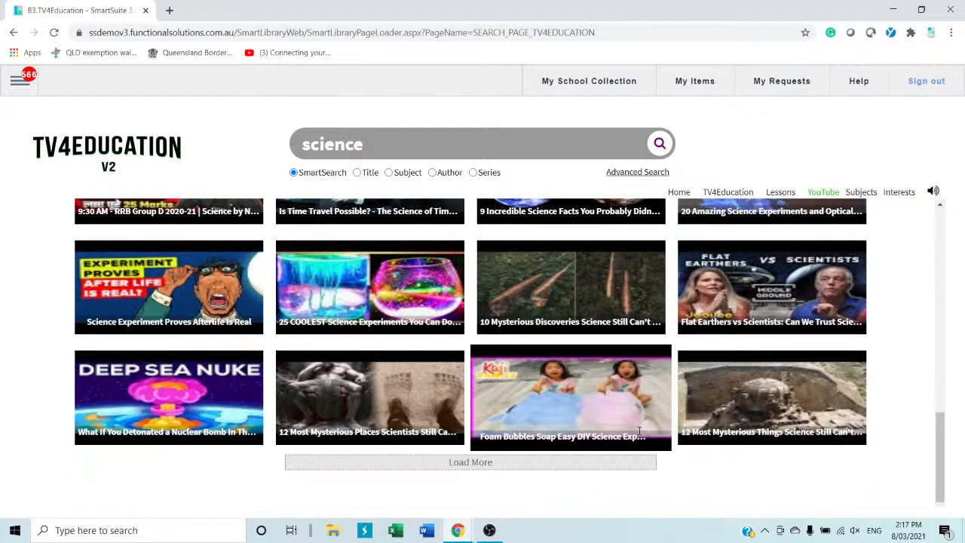
left_click(541, 466)
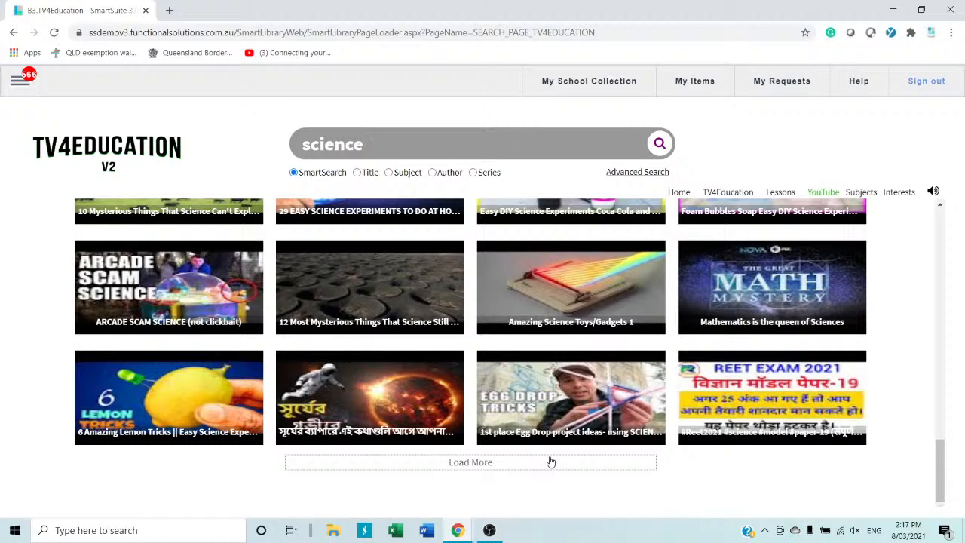
scroll(534, 469, "up", 2)
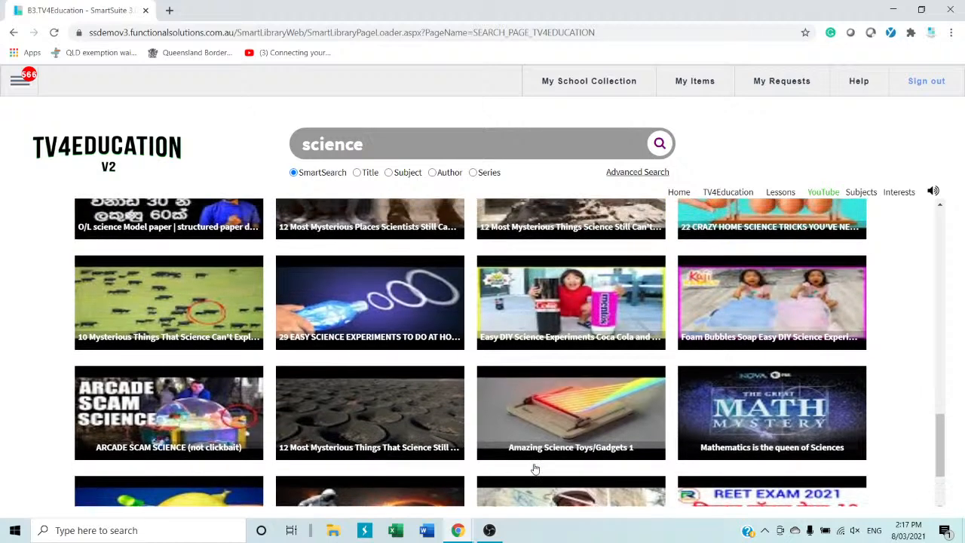
mouse_move(653, 446)
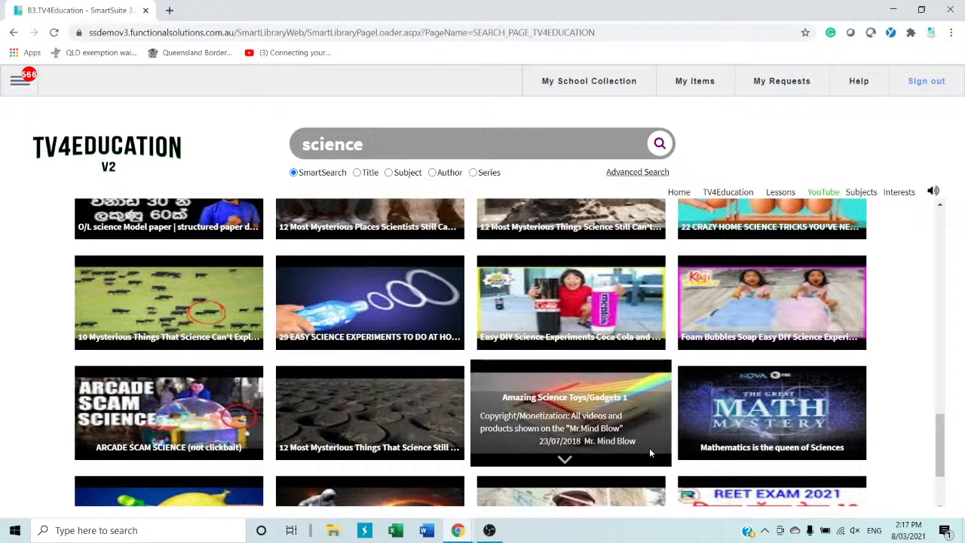
Create a new SmartClassrooms lesson named "maths" and save it without a description
left_click(584, 81)
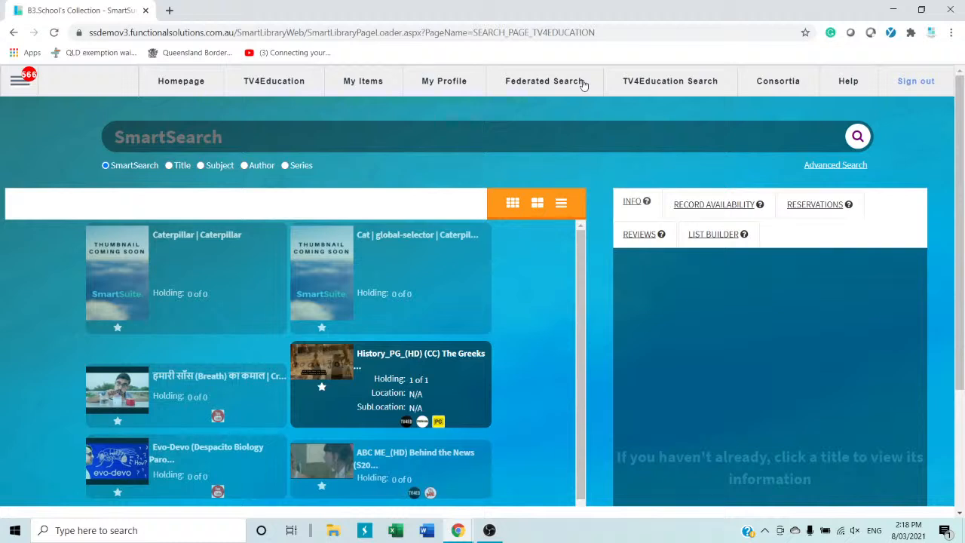
left_click(19, 84)
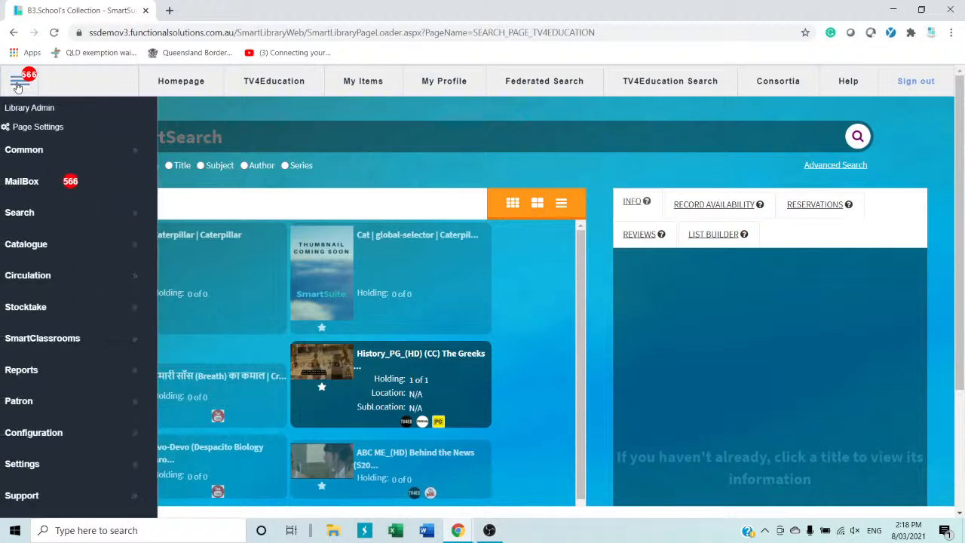
left_click(51, 339)
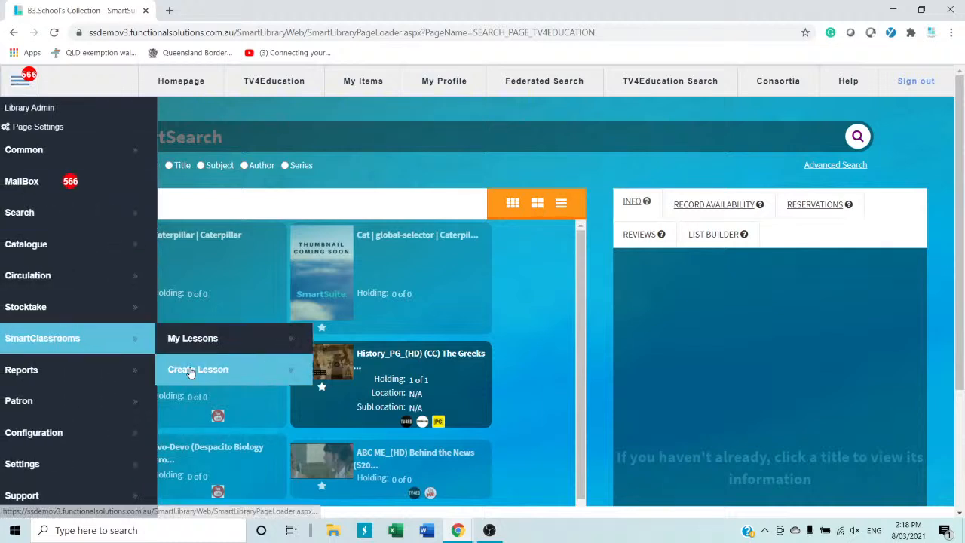
left_click(266, 370)
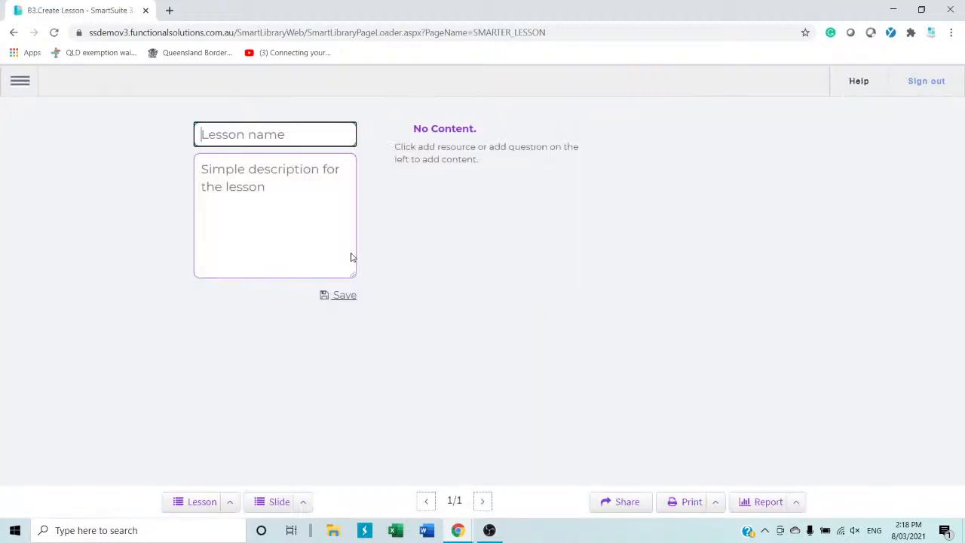
left_click(257, 134)
type("maths")
left_click(351, 301)
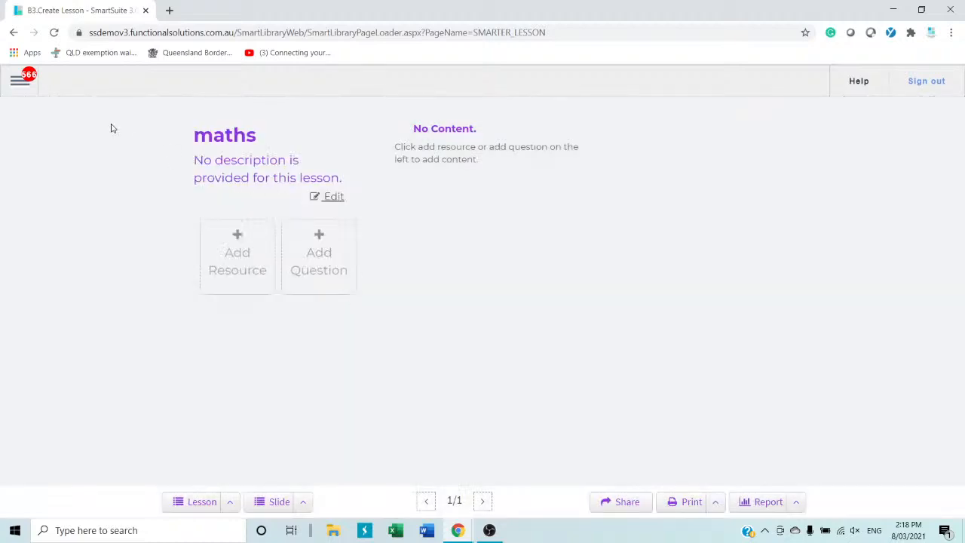
Search TV4Education for "maths" as a lesson resource and add "QI - Numbers (S15E14)" to the lesson
left_click(241, 259)
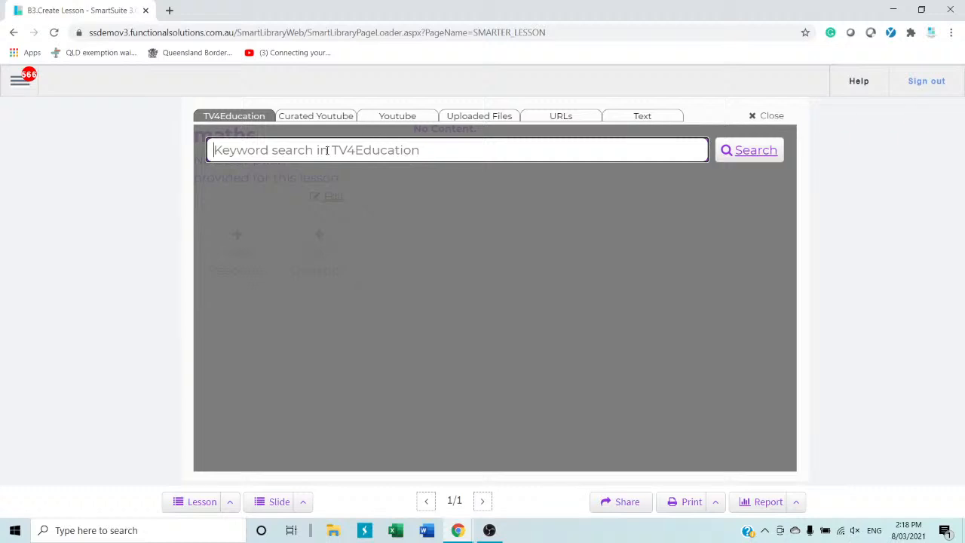
type("maths")
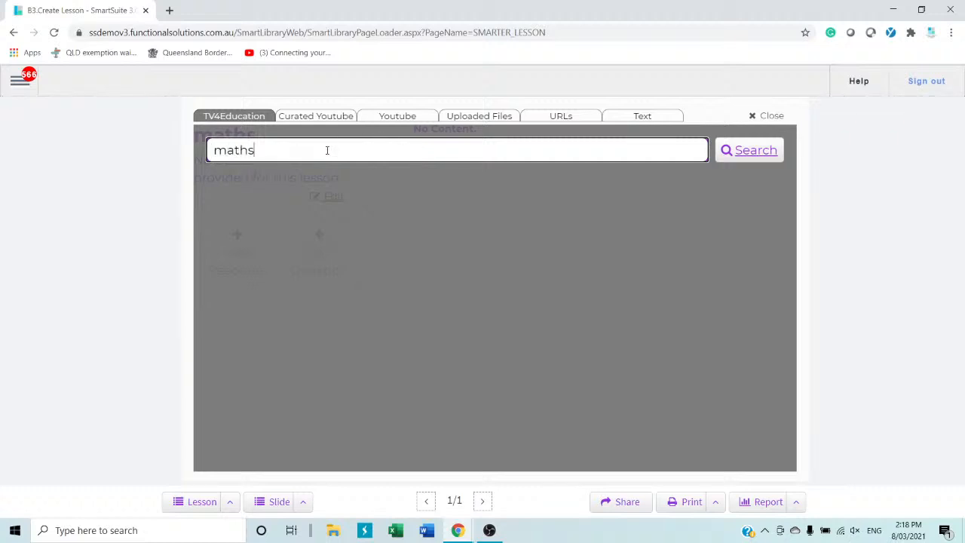
key("Return")
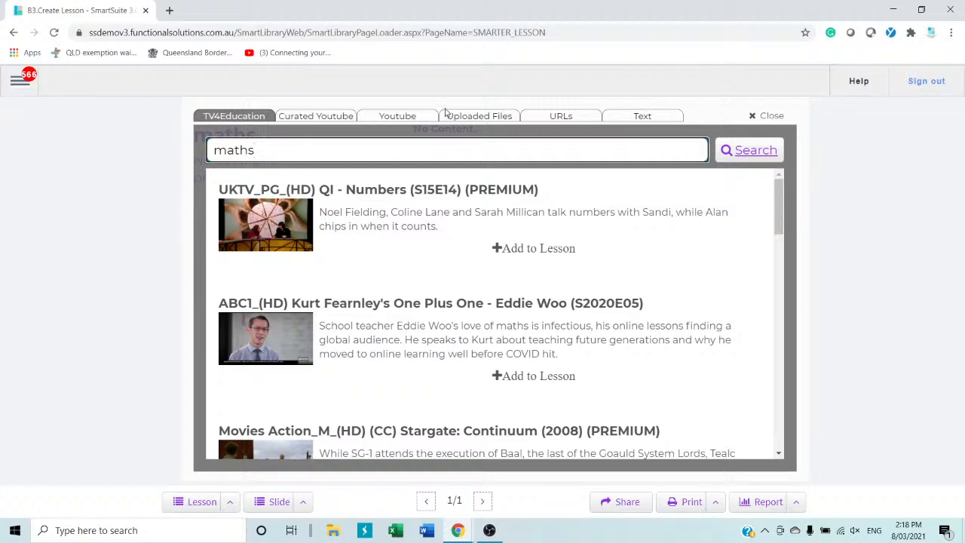
left_click(261, 224)
left_click(516, 251)
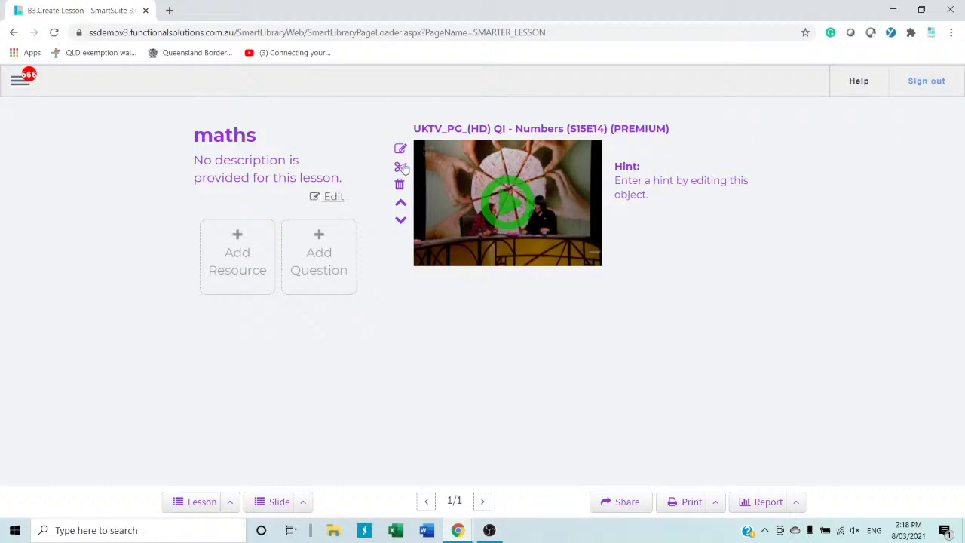
Look over the chapter editor of the QI - Numbers video and the multi-choice question form, closing each one
left_click(400, 170)
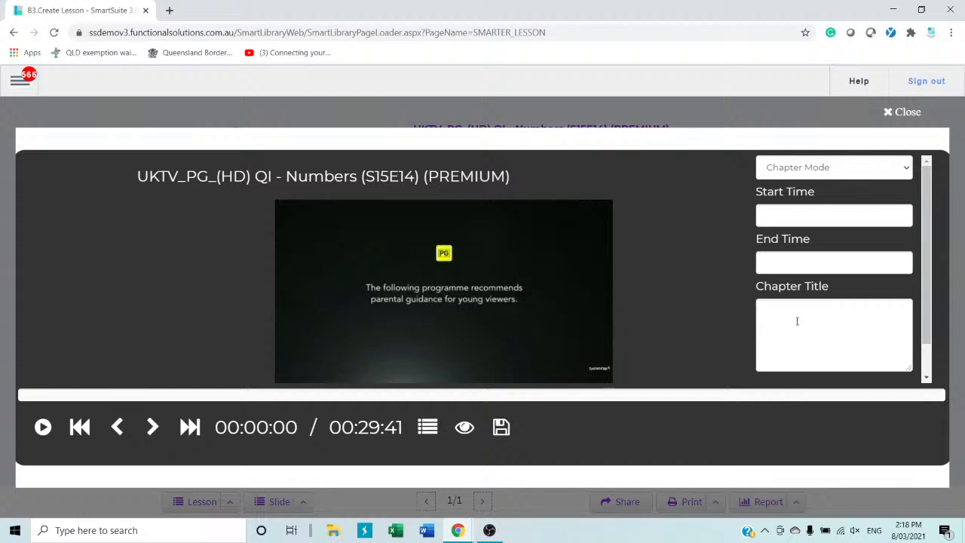
scroll(818, 321, "down", 1)
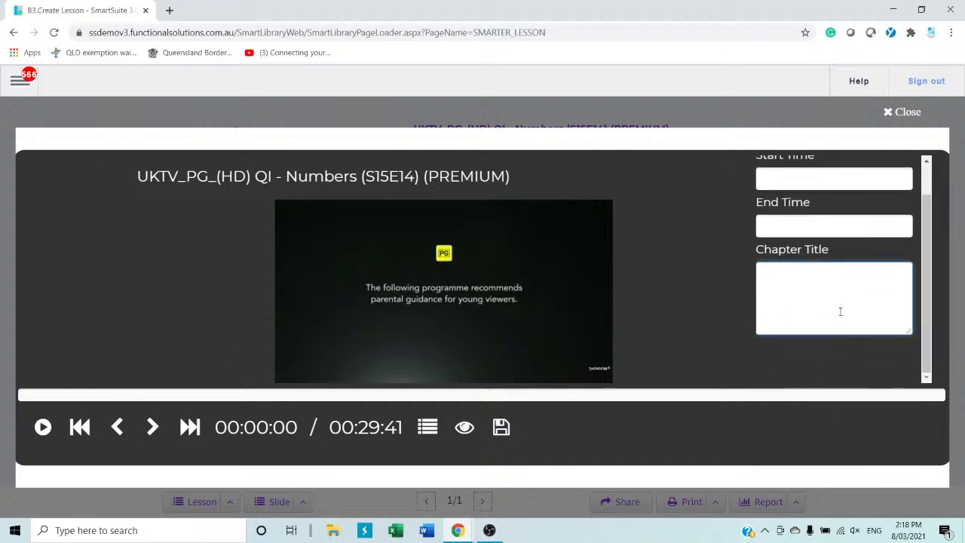
left_click(902, 111)
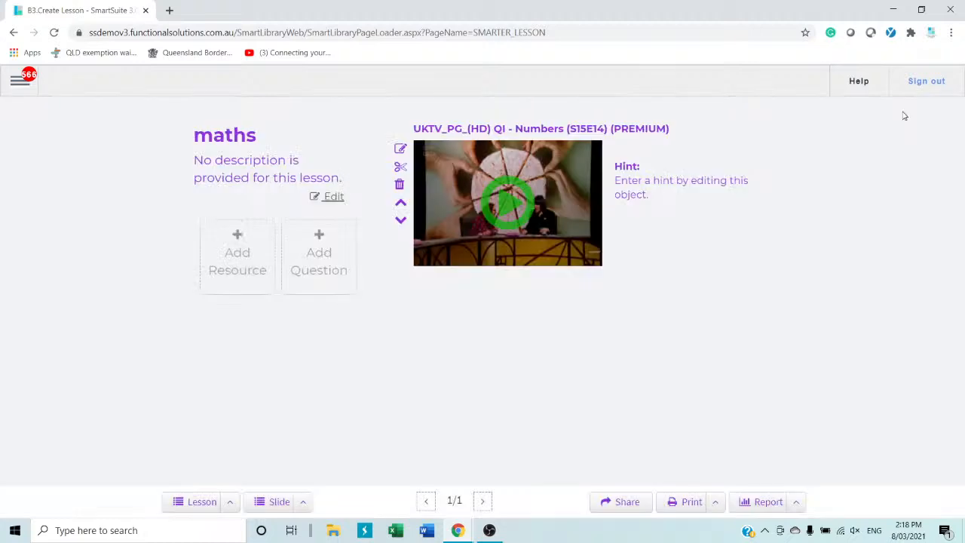
left_click(320, 250)
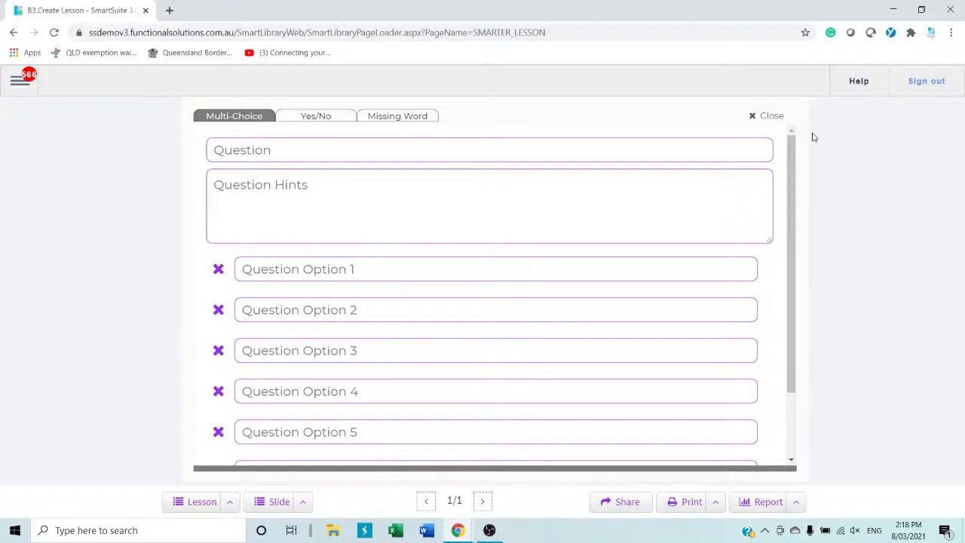
left_click(758, 122)
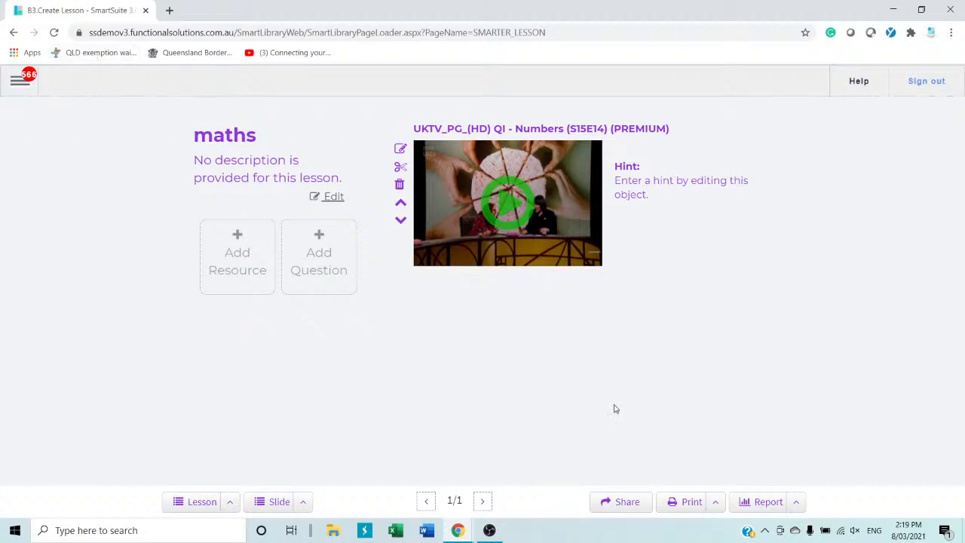
Go to the school collection search page and look through the listed titles
left_click(20, 83)
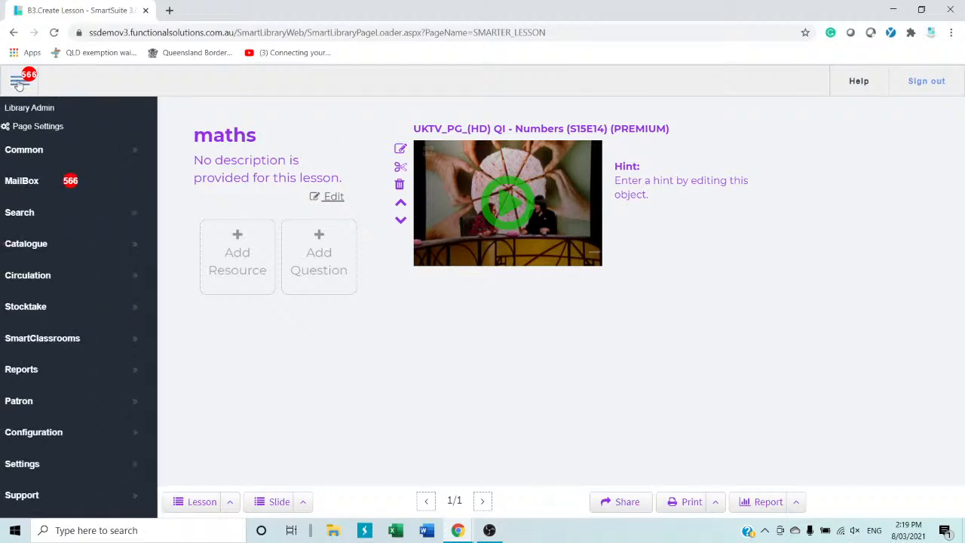
left_click(85, 215)
left_click(224, 218)
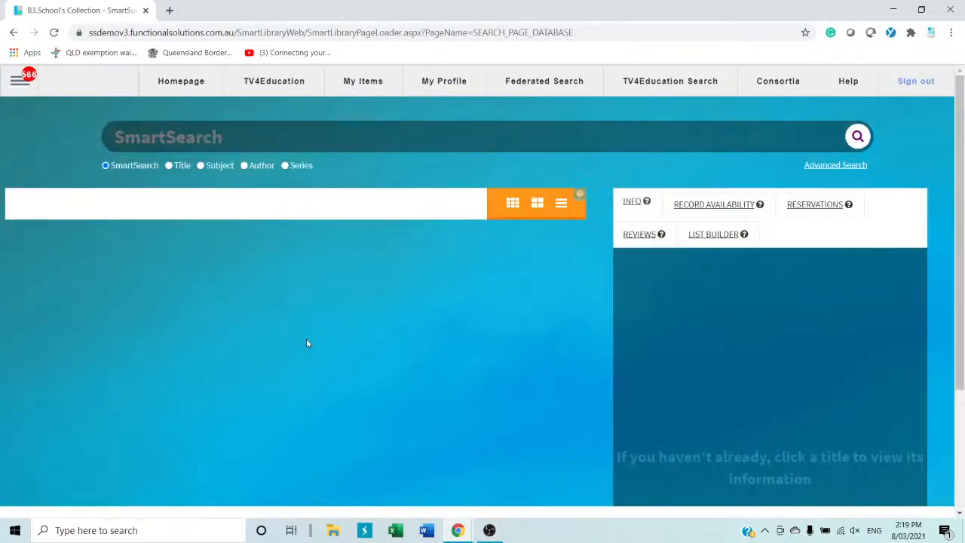
scroll(351, 323, "down", 5)
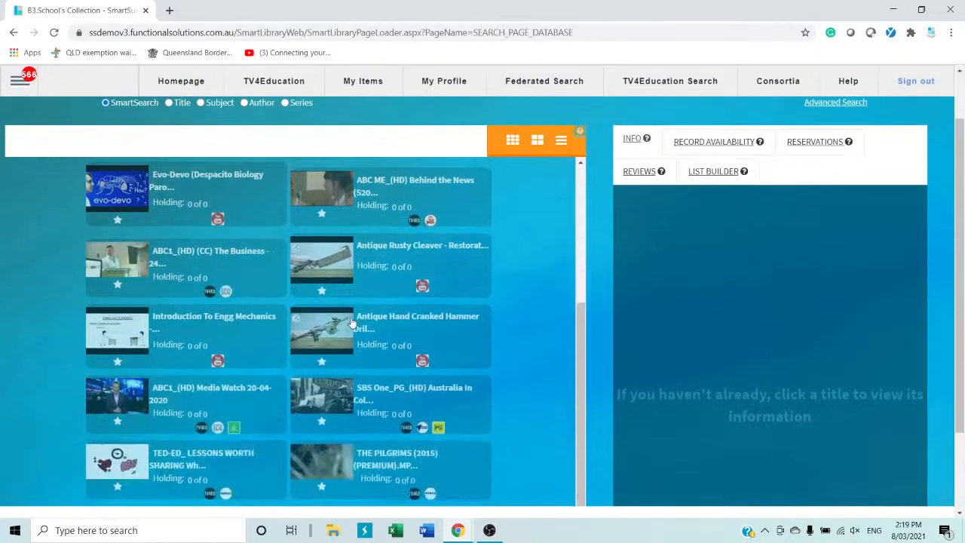
scroll(351, 322, "down", 1)
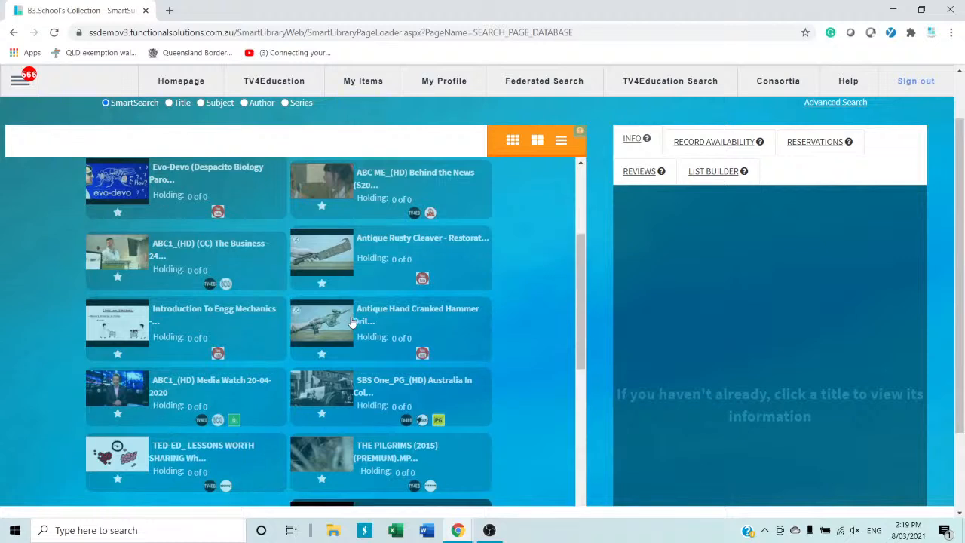
Open the personal items page and look through the saved videos and lessons
left_click(364, 87)
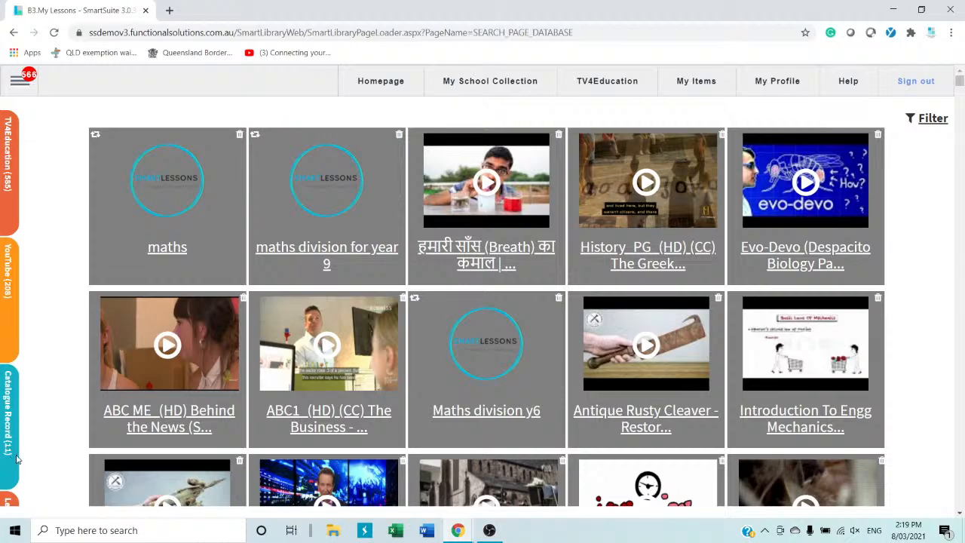
scroll(19, 458, "down", 4)
scroll(222, 377, "up", 4)
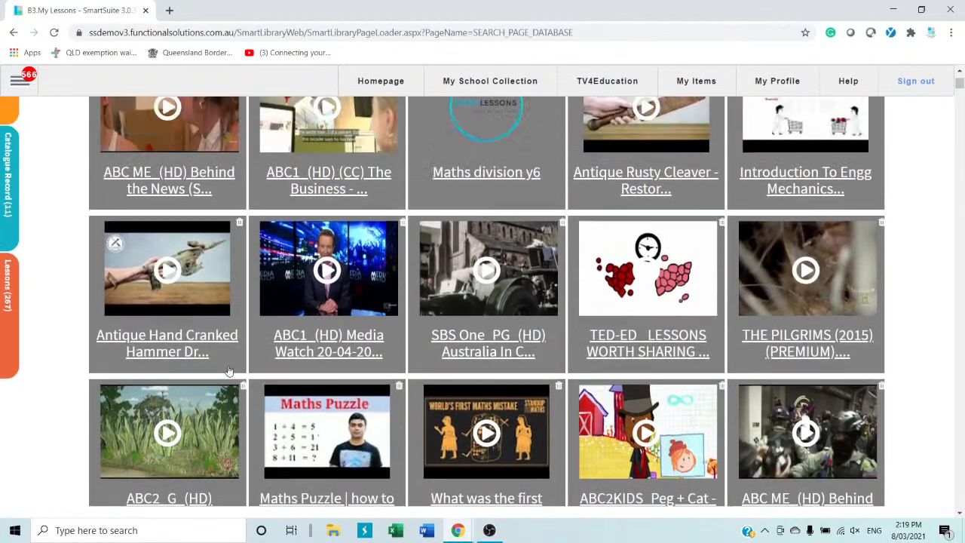
scroll(258, 321, "down", 8)
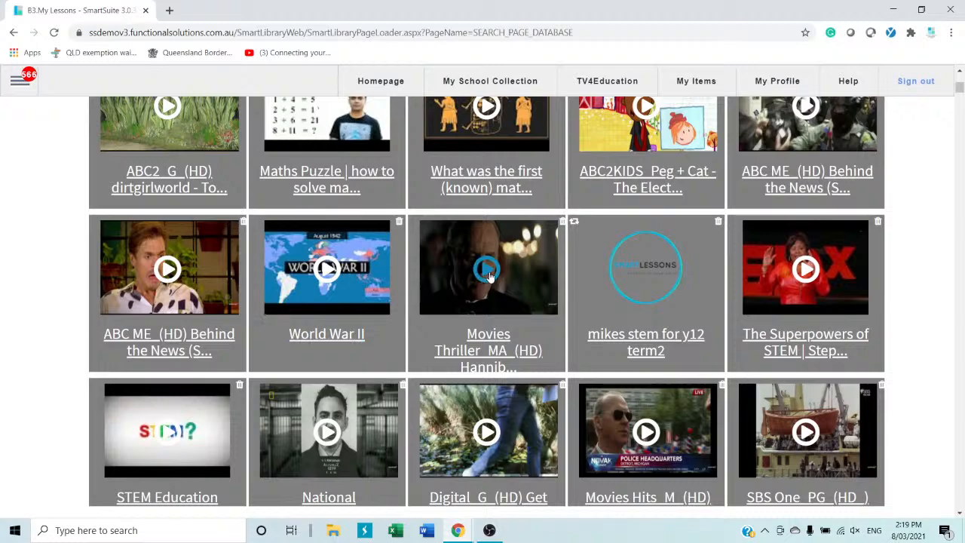
left_click_drag(491, 277, 269, 336)
scroll(270, 336, "up", 5)
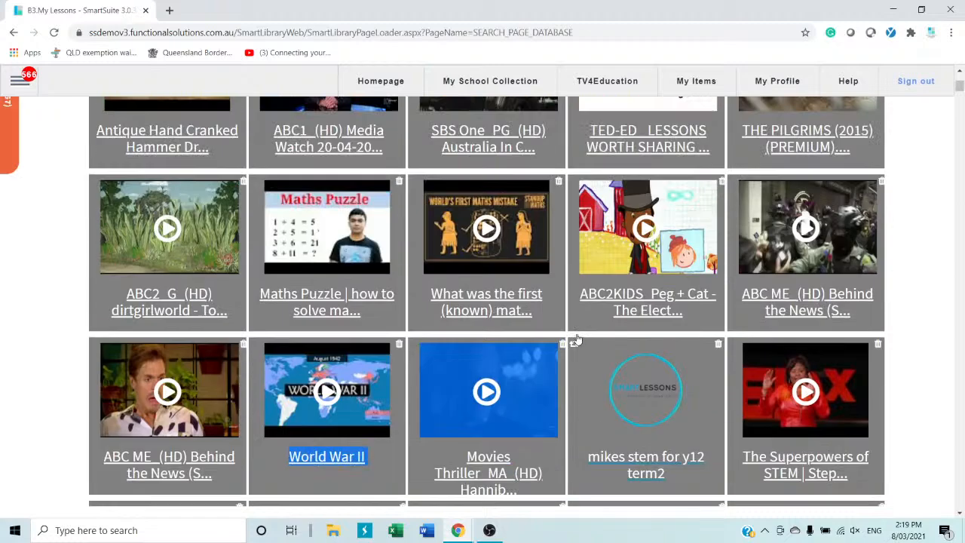